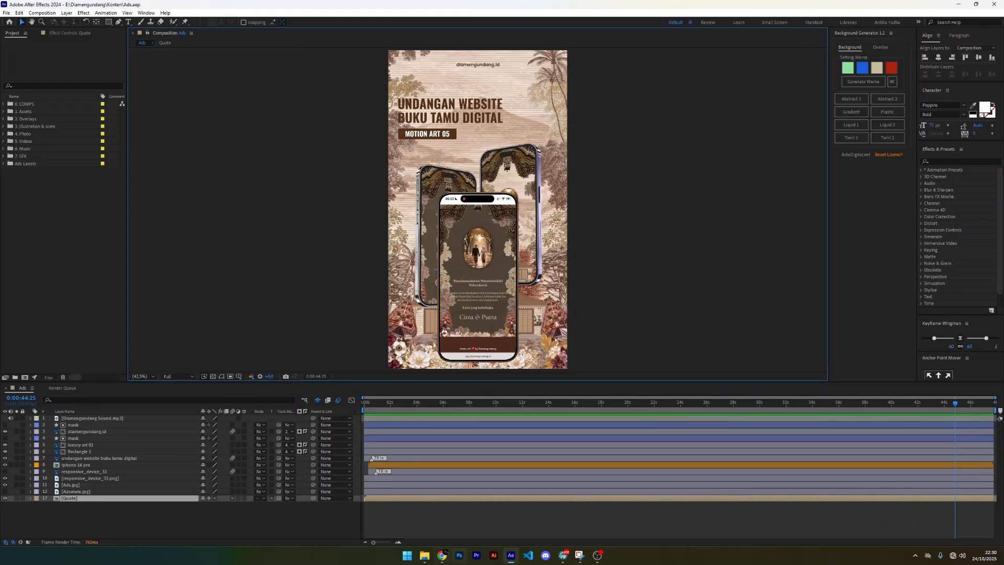
# Import the DTN.mp4 video from the DTN client folder in File Explorer into the After Effects project.
pyautogui.click(424, 555)
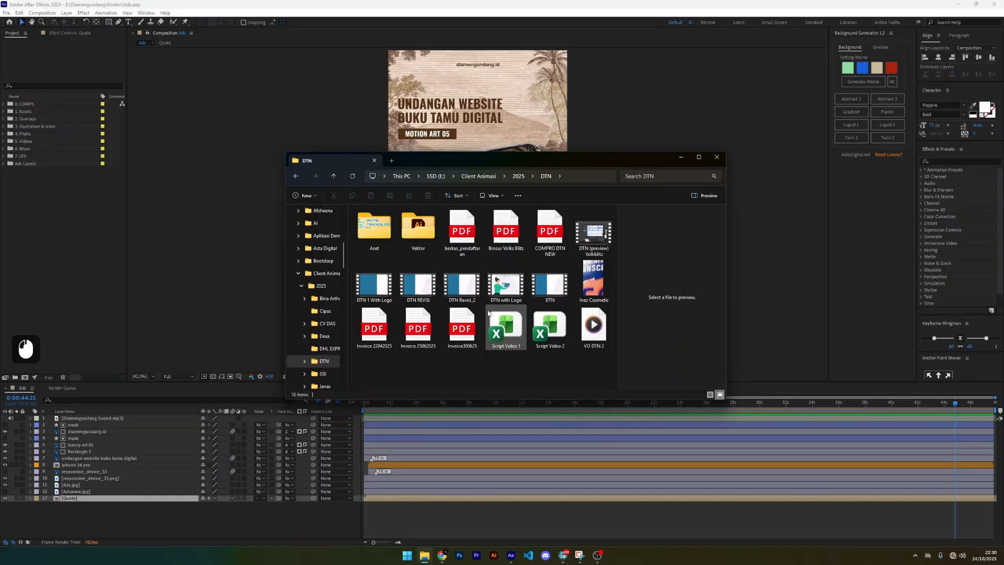
pyautogui.click(541, 285)
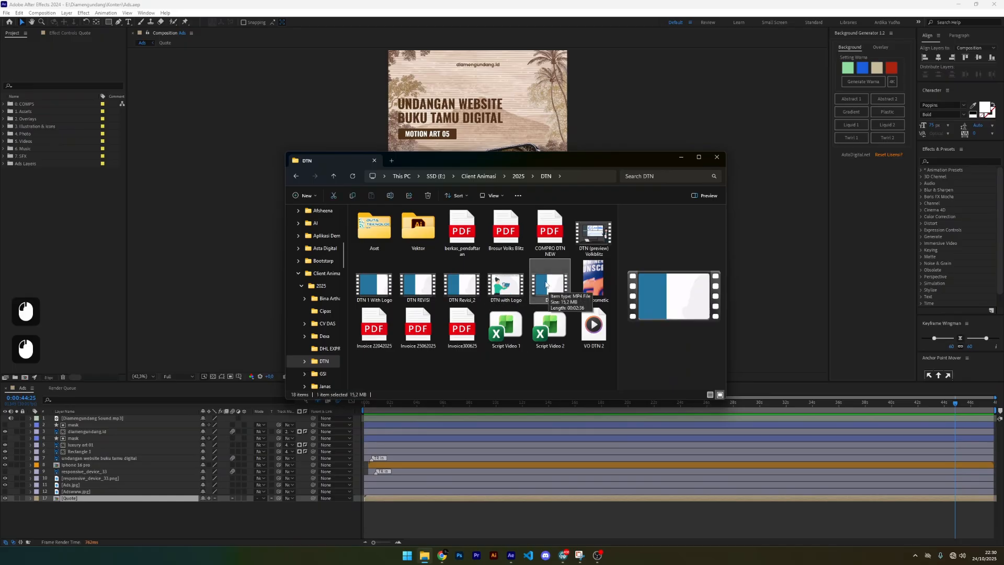
pyautogui.moveTo(547, 286); pyautogui.dragTo(61, 227)
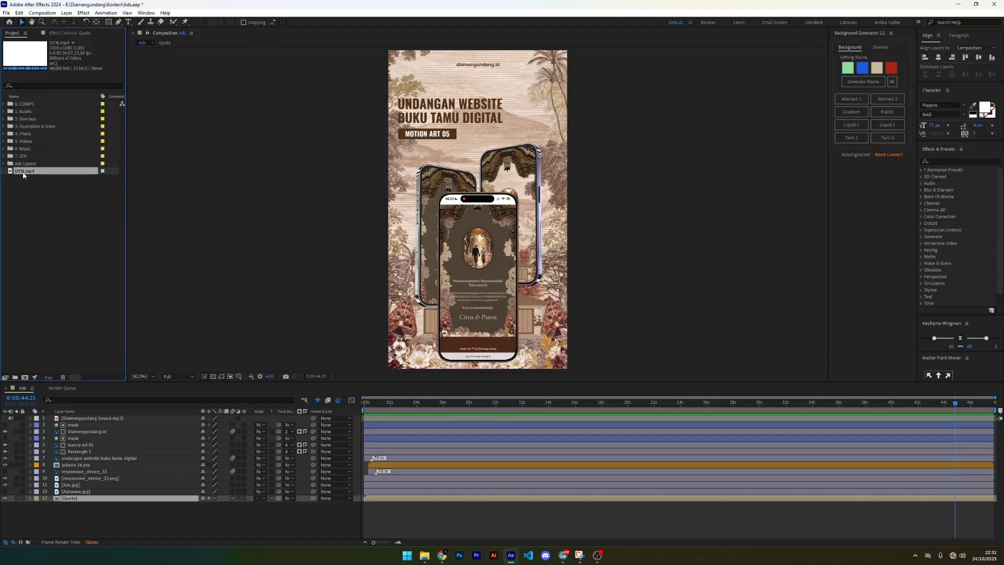
# Create a new composition from the imported DTN.mp4 footage.
pyautogui.click(28, 192)
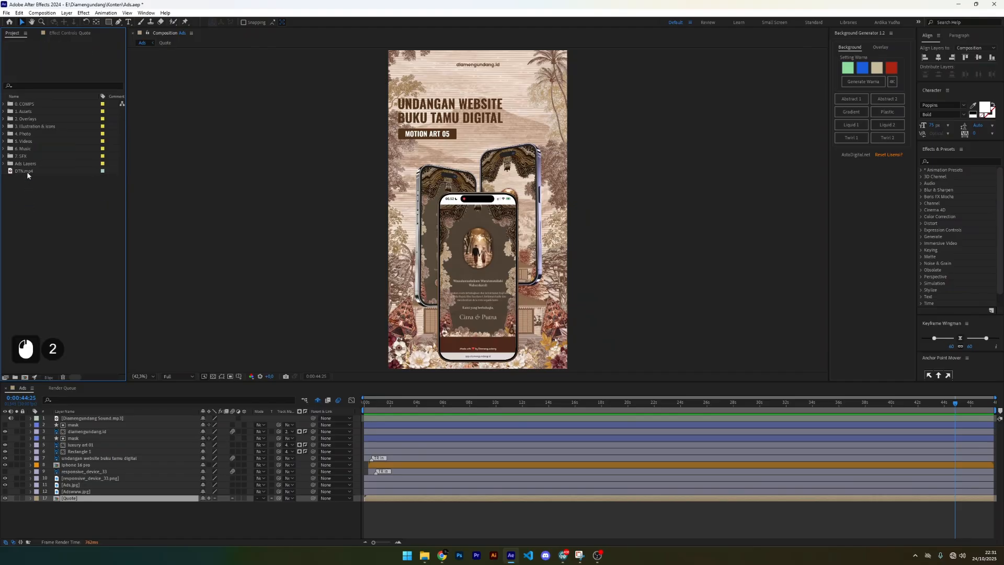
pyautogui.click(28, 173)
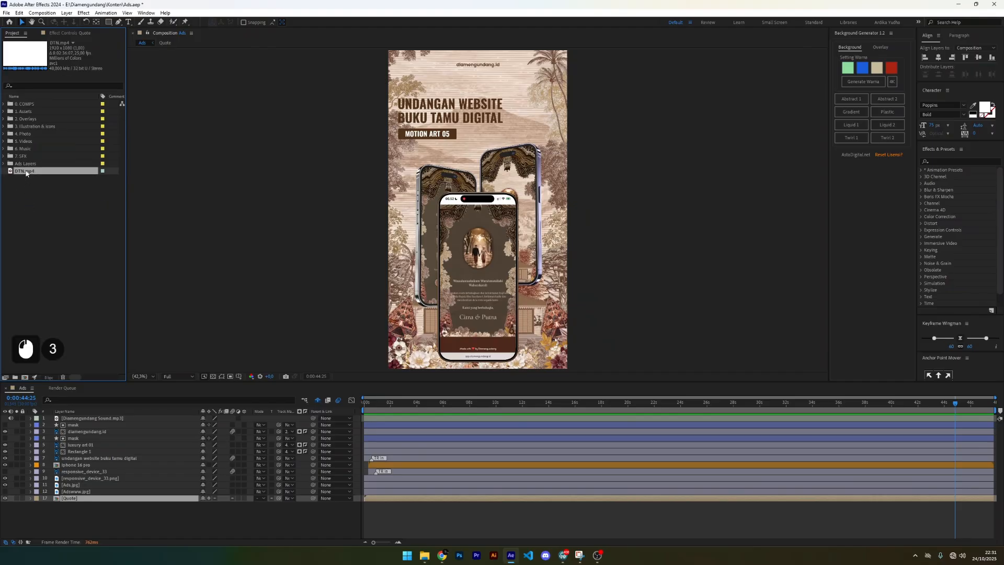
pyautogui.click(35, 192)
pyautogui.moveTo(23, 171); pyautogui.dragTo(26, 380)
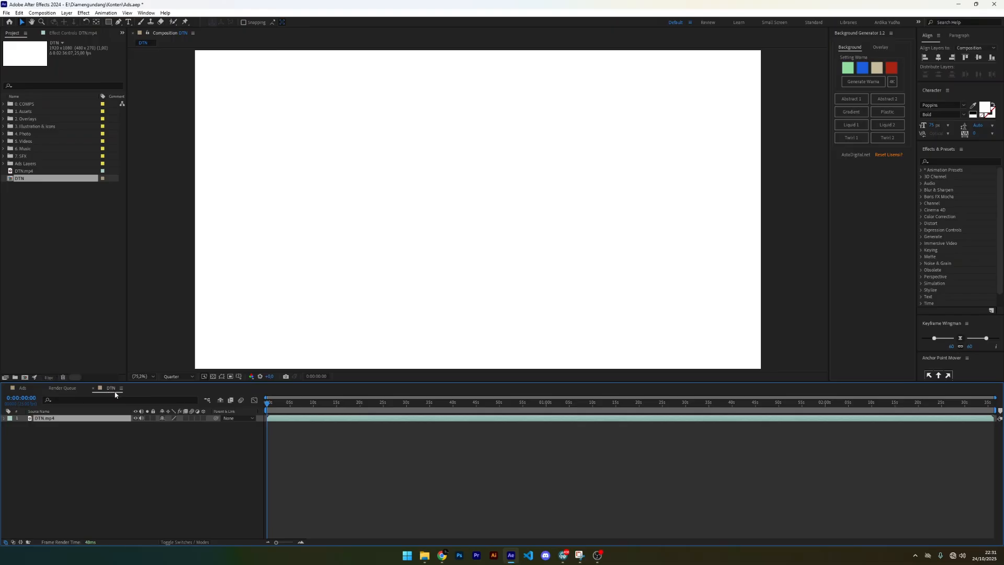
# Scrub through the DTN composition to 0:00:40:01 to view the footage, and return to the start.
pyautogui.moveTo(278, 410); pyautogui.dragTo(453, 404)
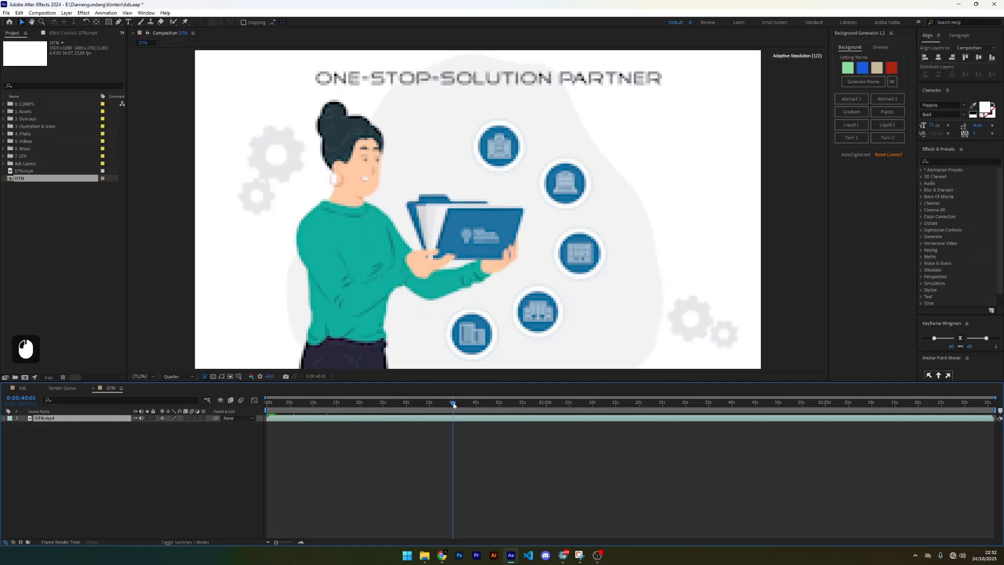
pyautogui.click(400, 439)
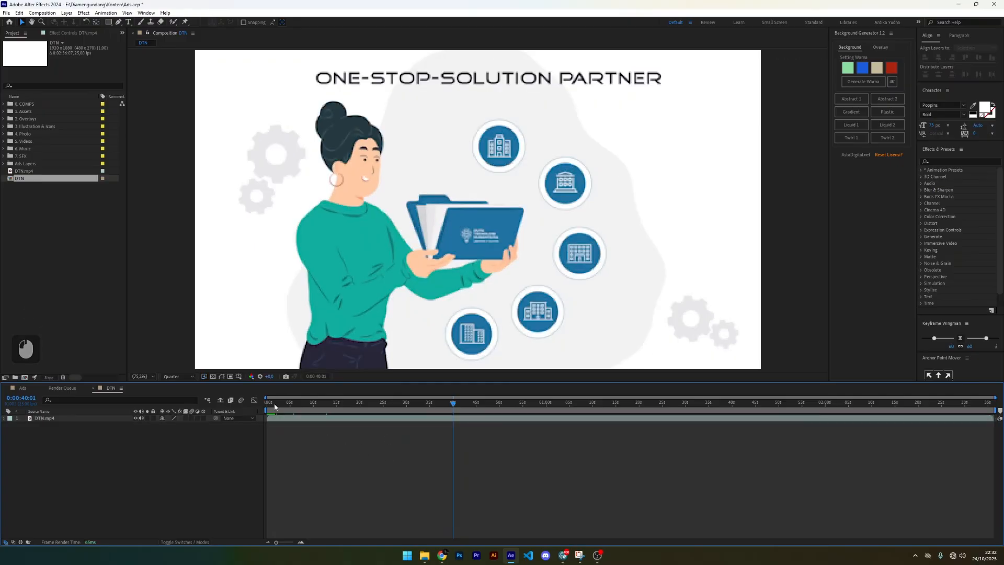
pyautogui.moveTo(274, 403); pyautogui.dragTo(260, 406)
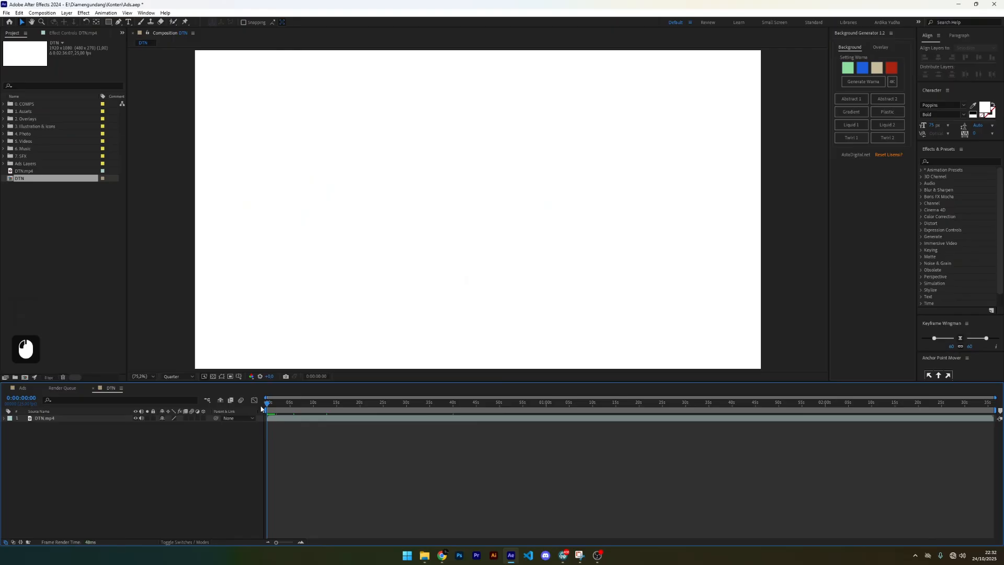
# Split the DTN.mp4 layer into two parts at 0:00:12:18.
pyautogui.click(293, 418)
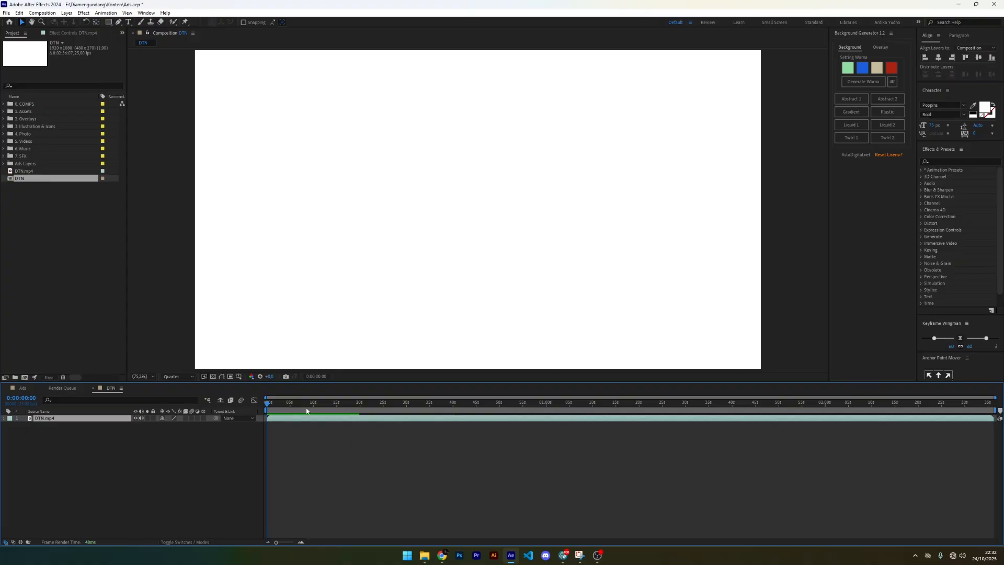
pyautogui.click(294, 407)
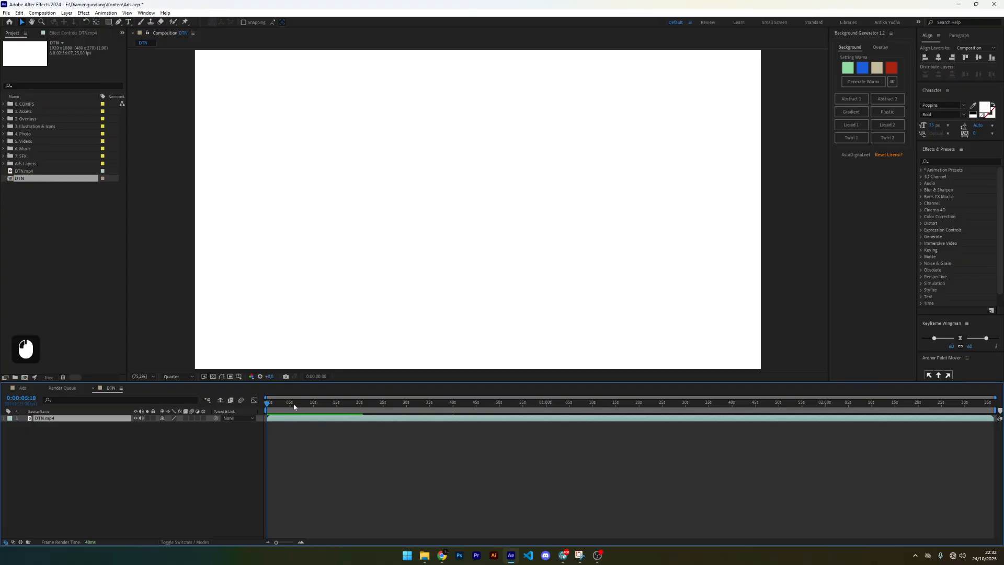
pyautogui.moveTo(294, 406); pyautogui.dragTo(326, 416)
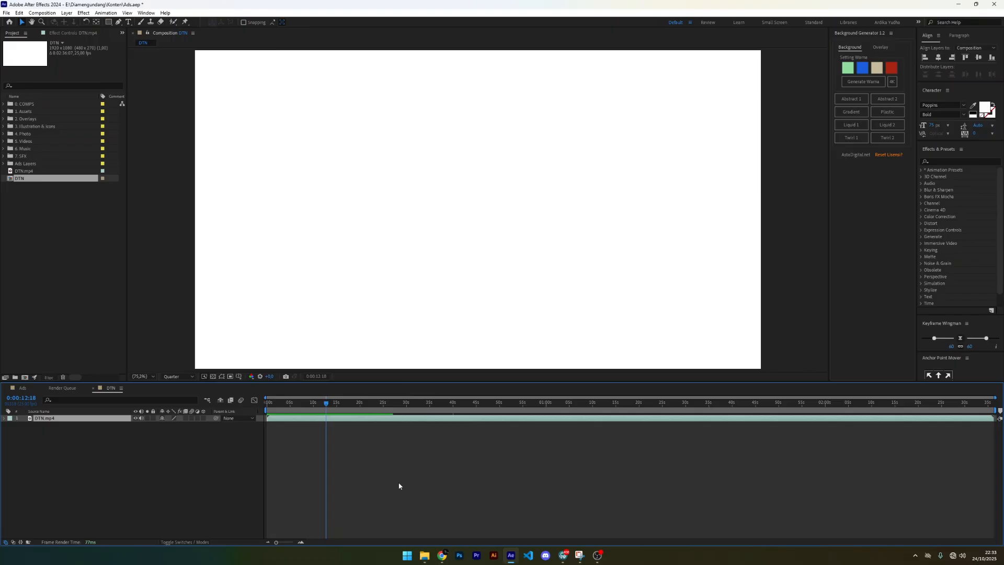
pyautogui.press('ctrl')
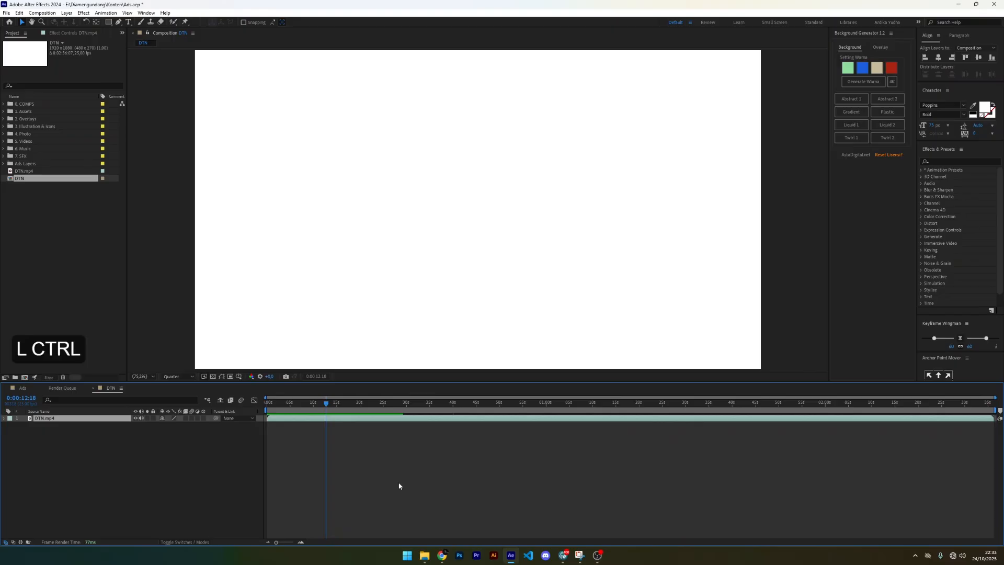
pyautogui.press('ctrl')
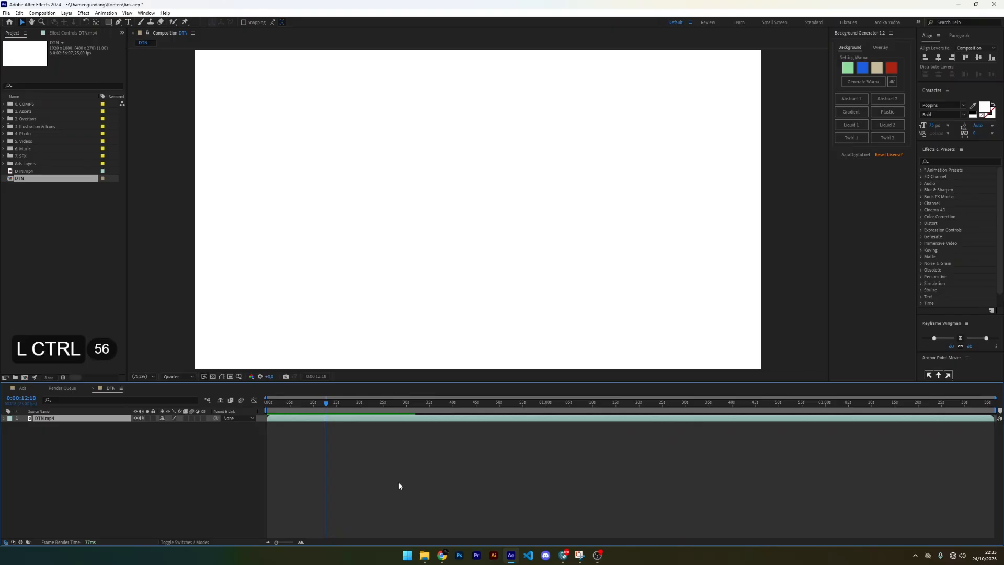
pyautogui.press('ctrl')
pyautogui.press('ctrl')
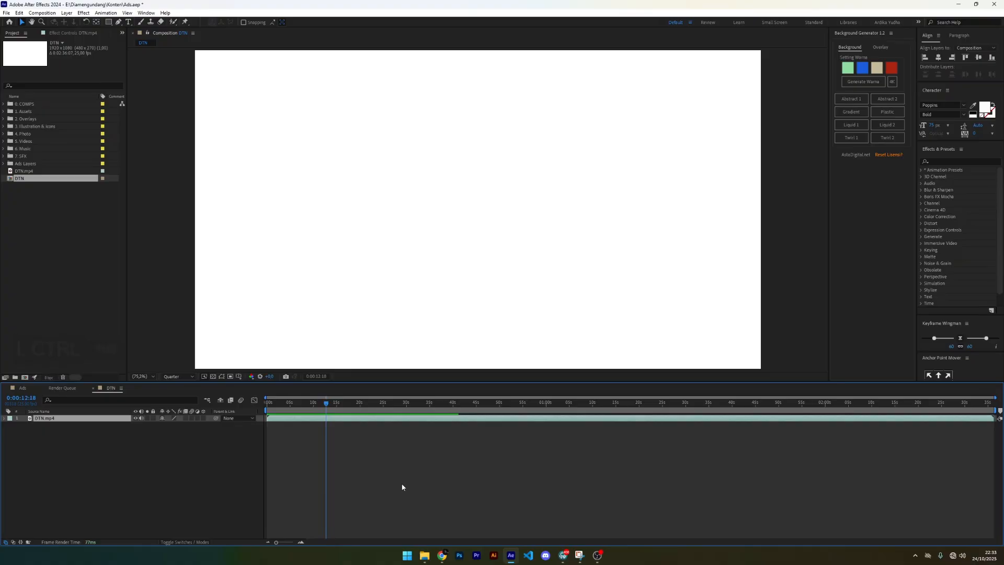
pyautogui.rightClick(330, 418)
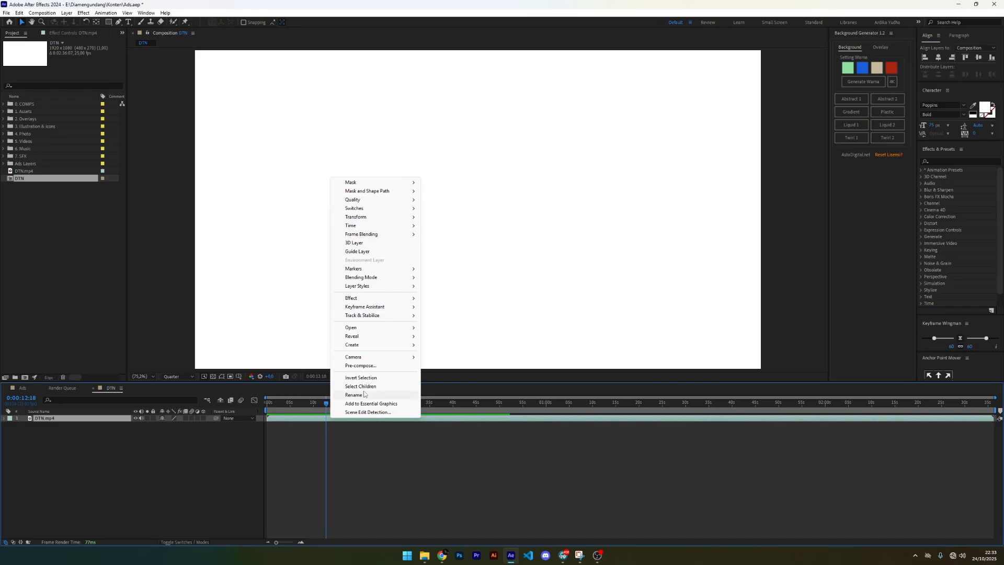
pyautogui.click(372, 442)
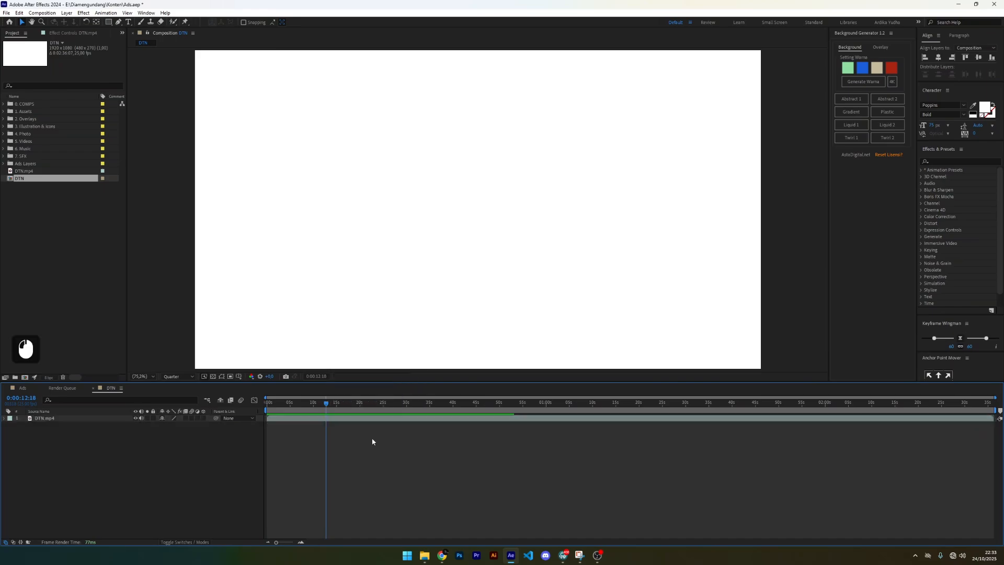
pyautogui.click(341, 421)
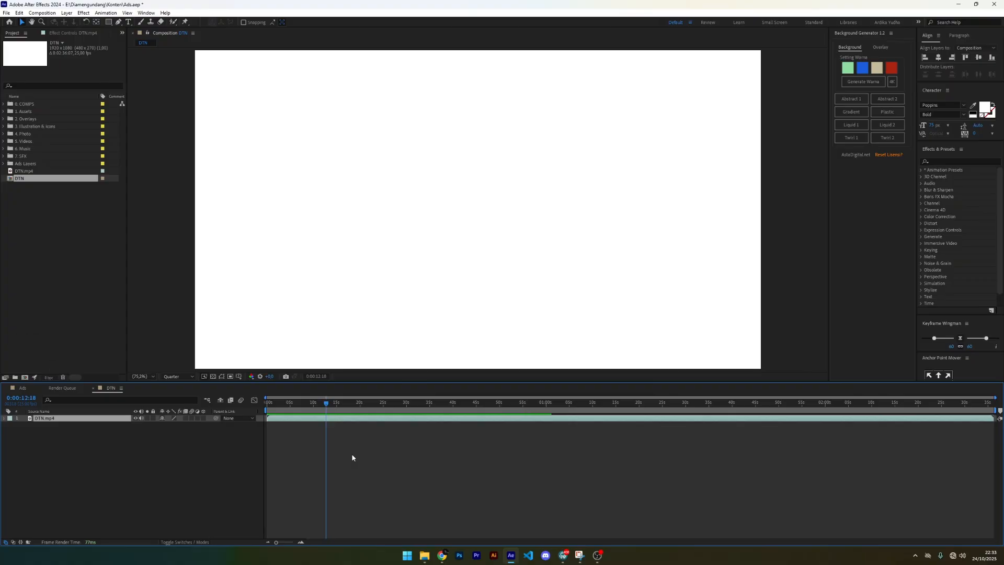
pyautogui.hotkey('ctrl', 'shift', 'd')
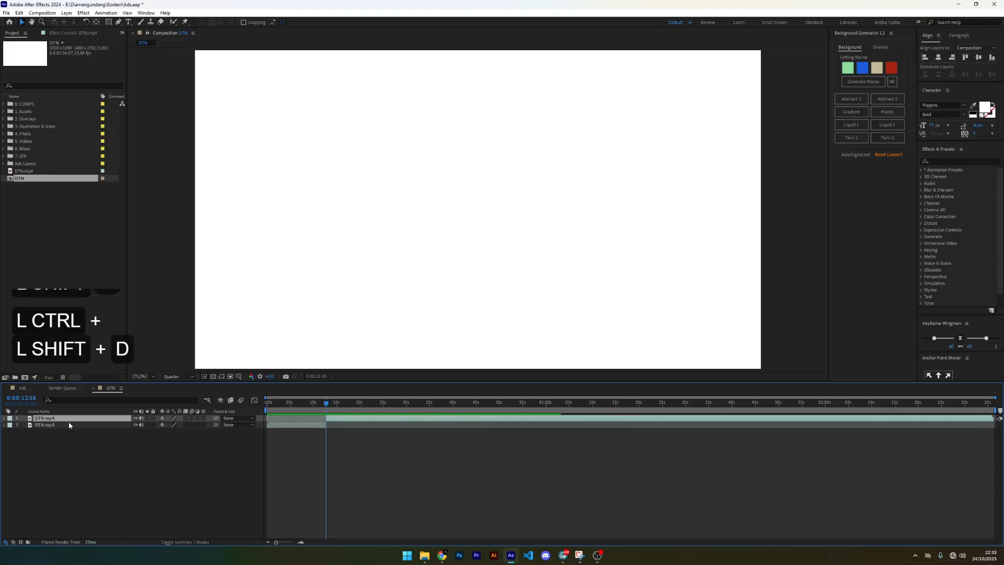
# Delete the part of the split DTN.mp4 layer that lies before the cut.
pyautogui.click(314, 425)
pyautogui.click(342, 418)
pyautogui.click(321, 426)
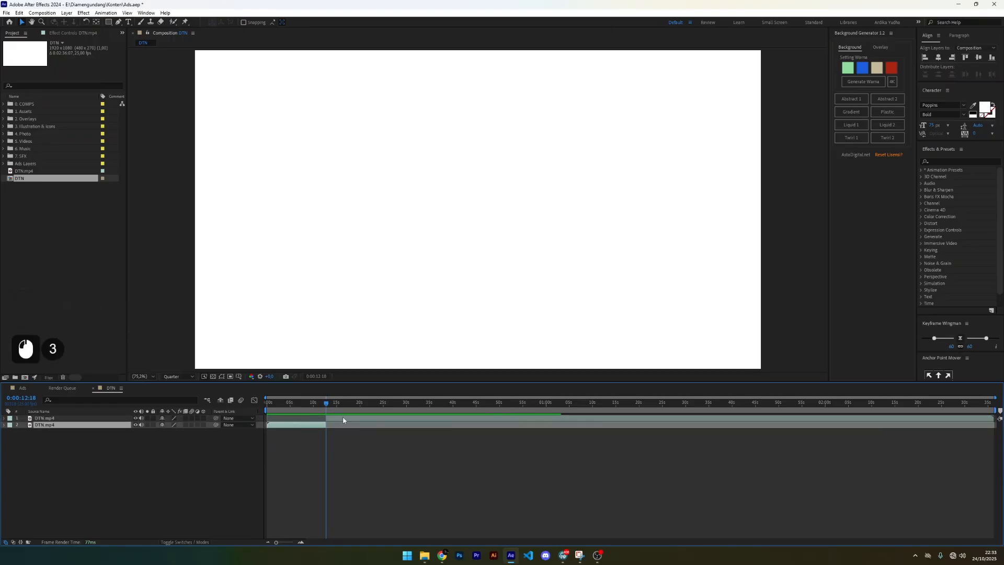
pyautogui.click(343, 419)
pyautogui.click(312, 425)
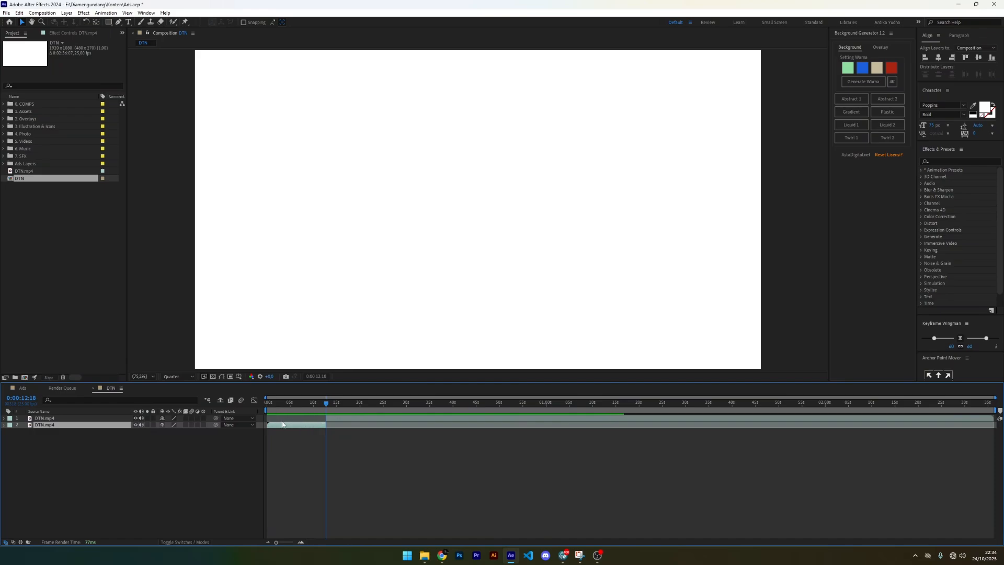
pyautogui.press('BackSpace')
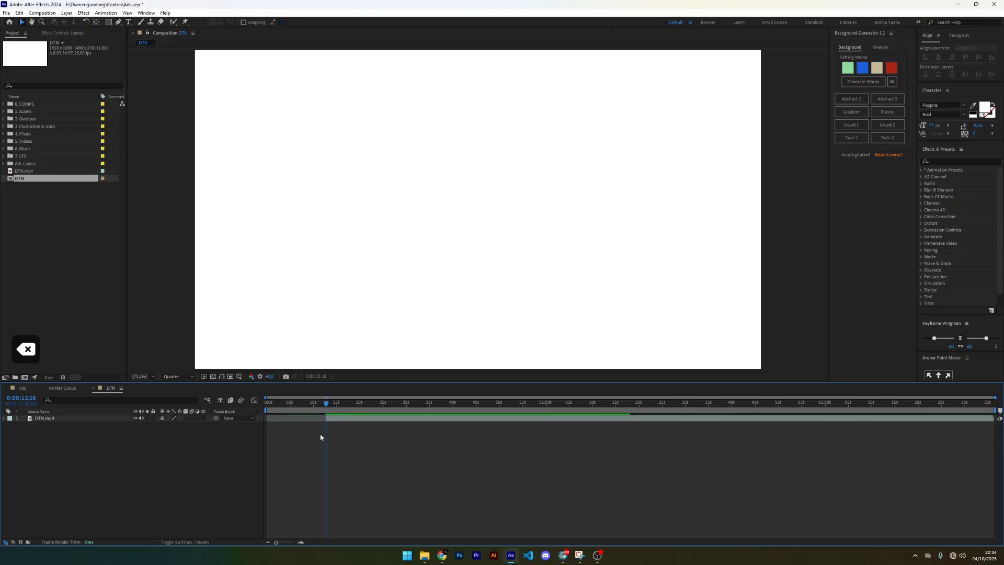
# Try sliding the remaining DTN.mp4 clip by hand towards the composition start, and undo both moves.
pyautogui.click(337, 421)
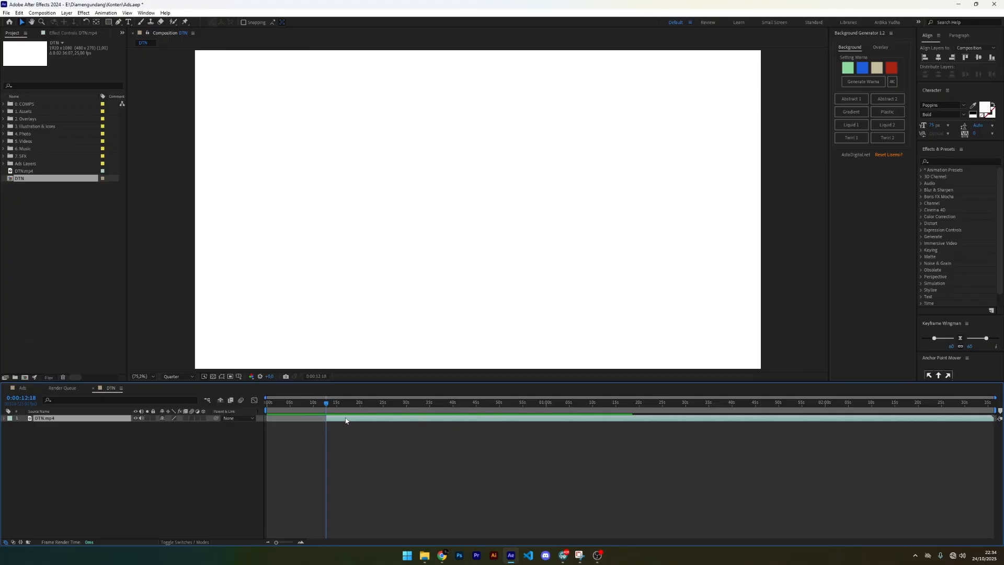
pyautogui.moveTo(346, 421); pyautogui.dragTo(293, 420)
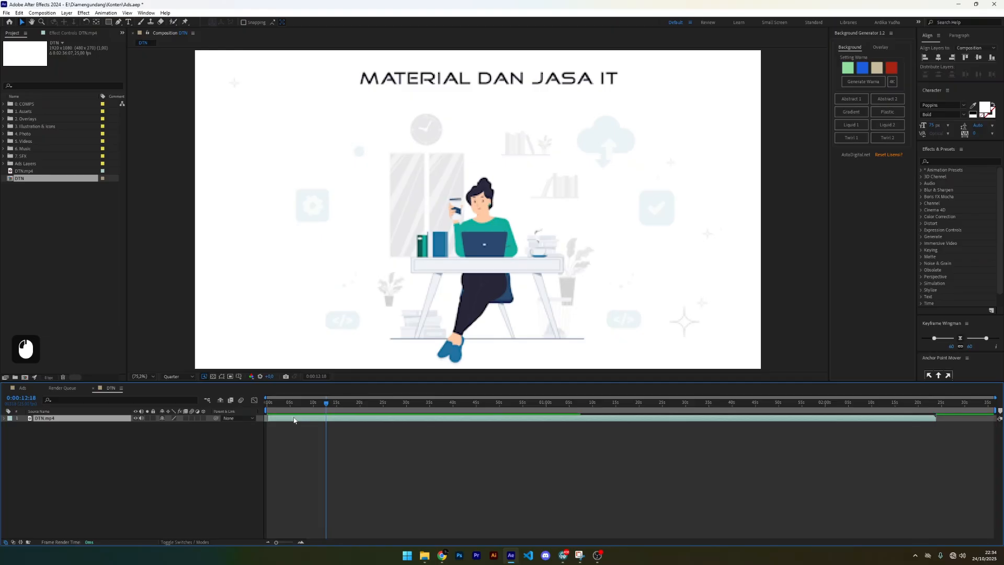
pyautogui.moveTo(301, 421); pyautogui.dragTo(307, 421)
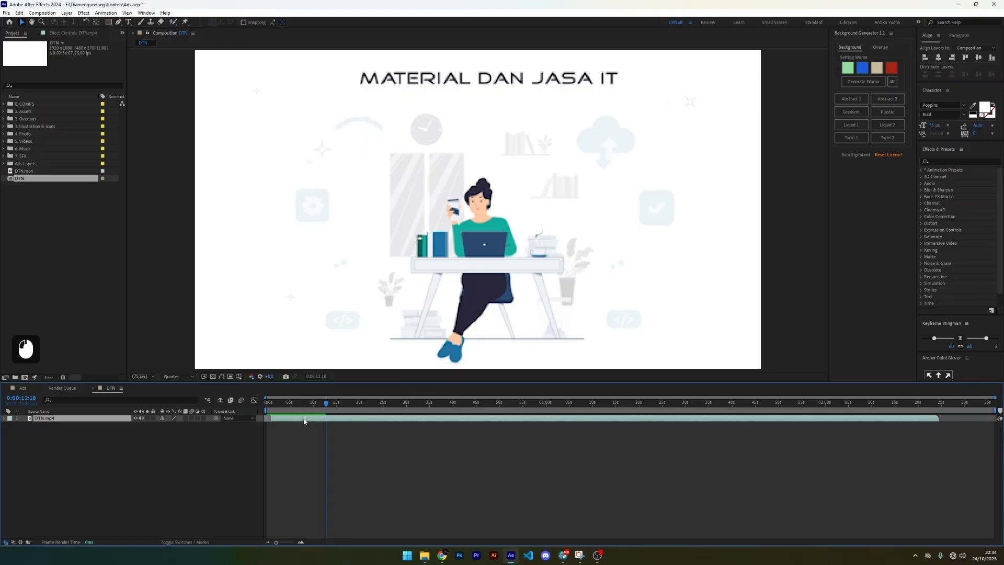
pyautogui.hotkey('ctrl', 'z')
pyautogui.hotkey('ctrl', 'z')
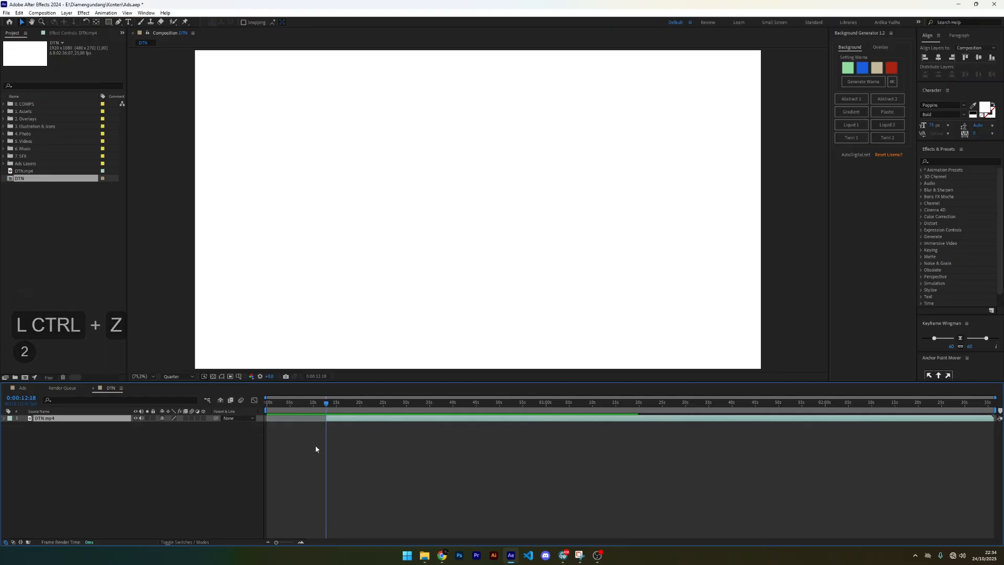
# Align the in point of the trimmed DTN.mp4 layer with the playhead at 0:00:00:00.
pyautogui.click(288, 404)
pyautogui.moveTo(288, 404); pyautogui.dragTo(257, 407)
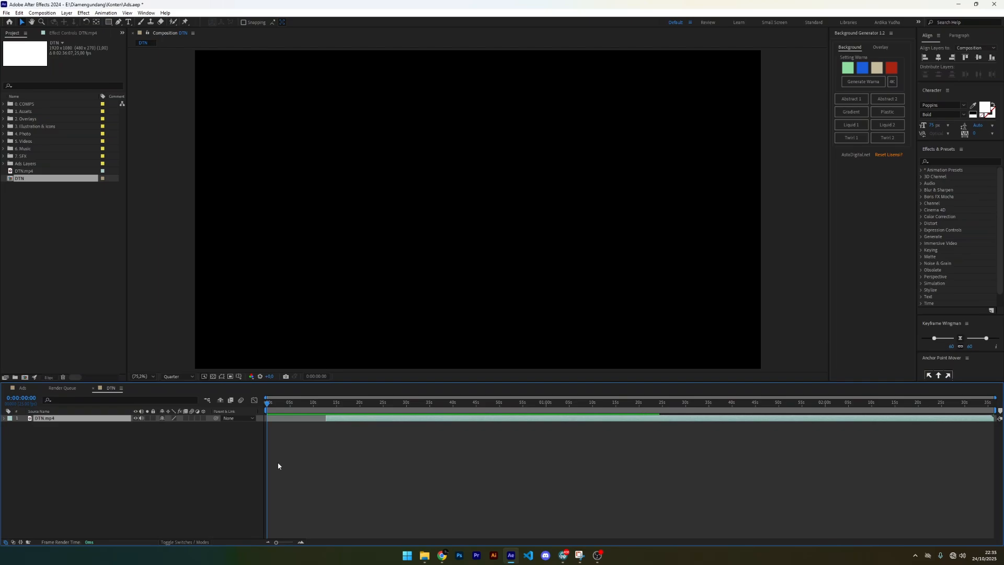
pyautogui.press('[')
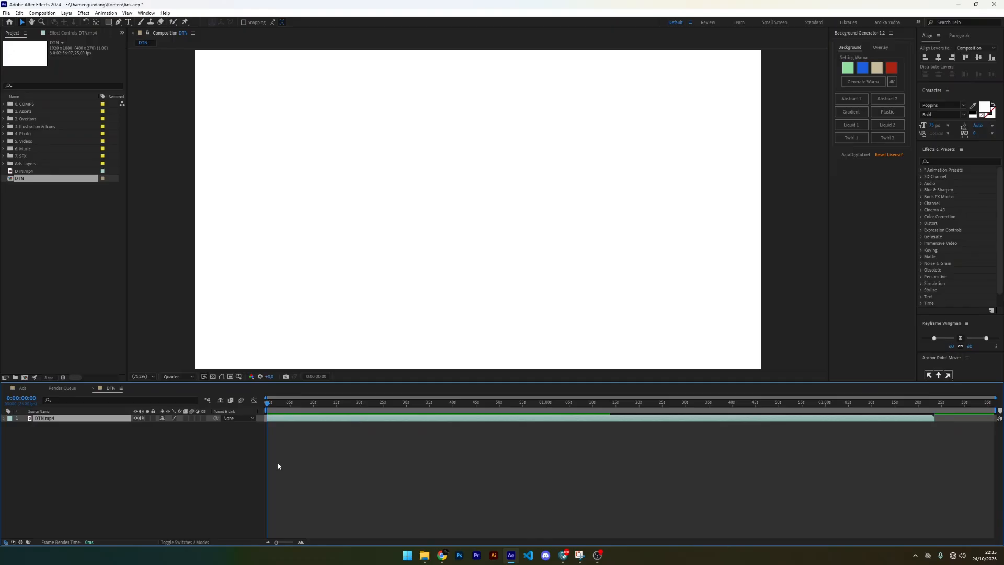
# Preview the beginning of the trimmed clip, return to 0:00:00:00 and deselect the layer.
pyautogui.press('space')
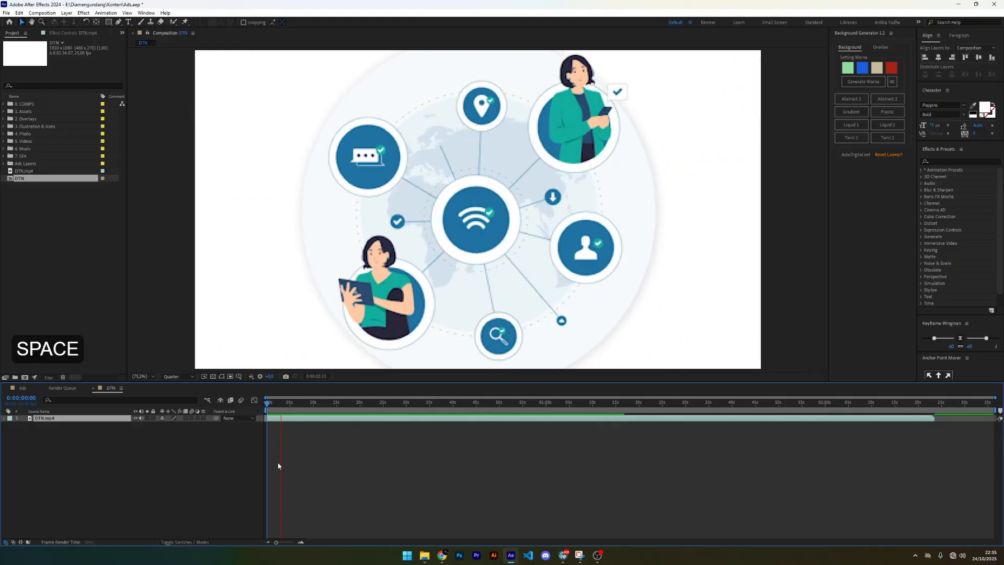
pyautogui.press('space')
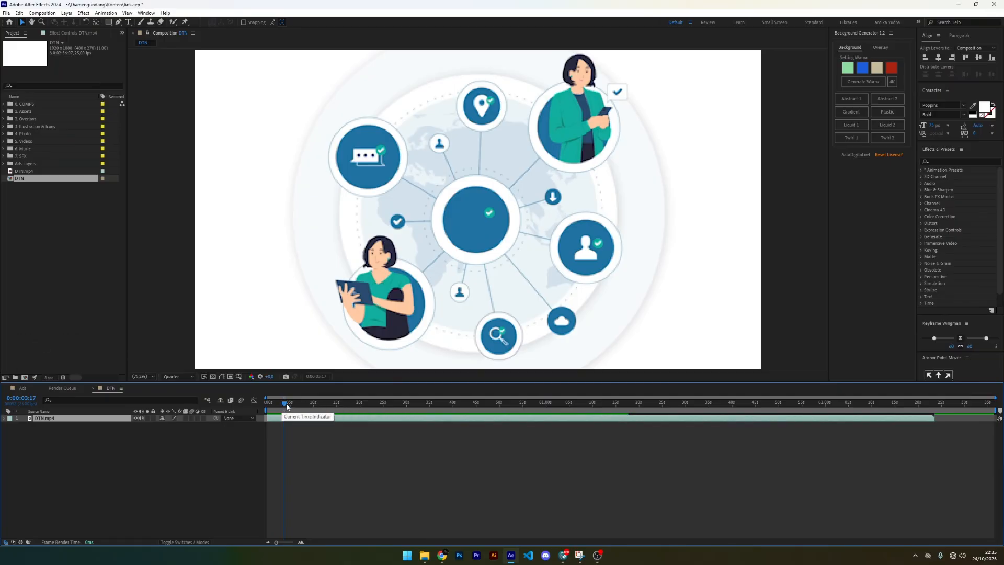
pyautogui.moveTo(287, 405); pyautogui.dragTo(262, 414)
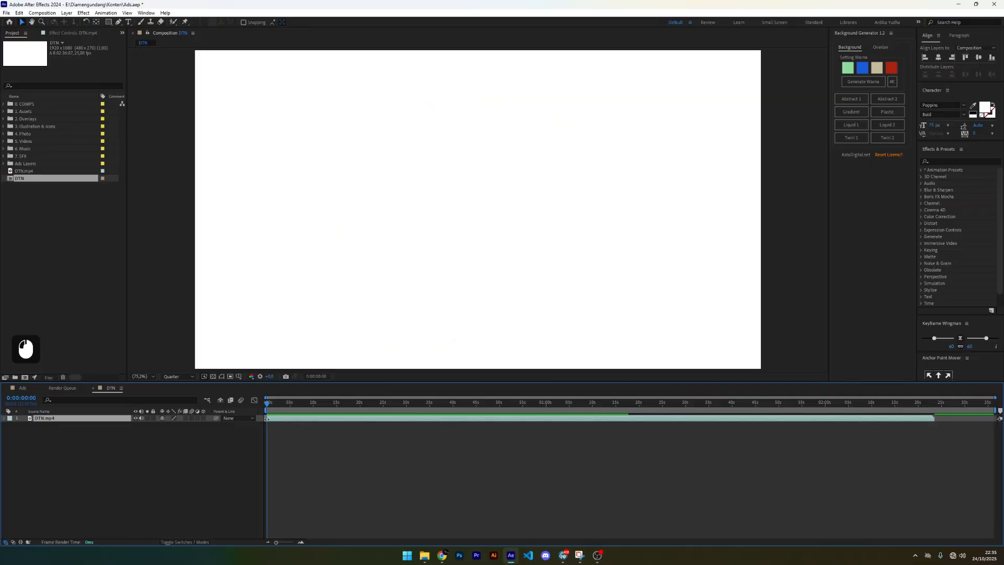
pyautogui.click(293, 429)
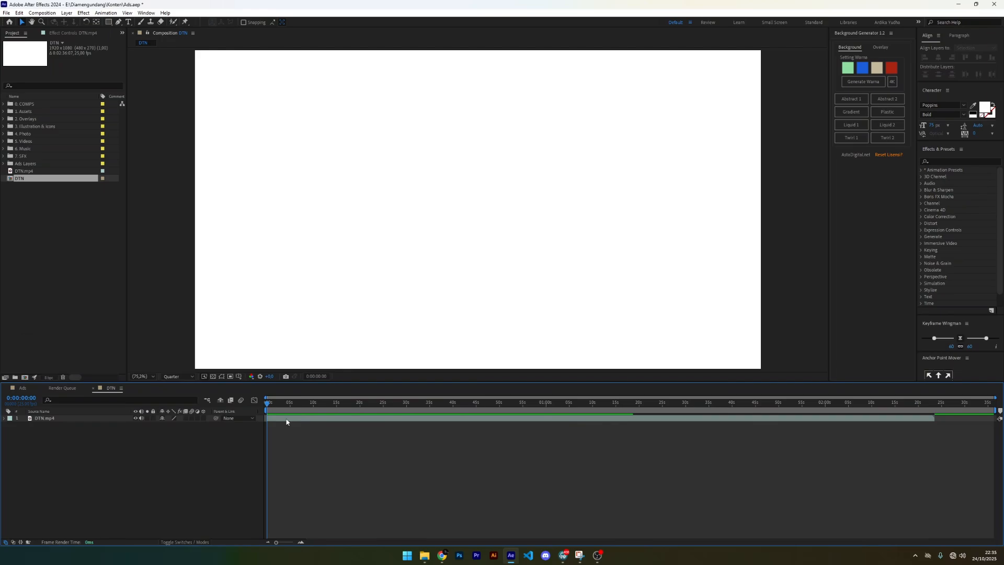
# Duplicate the DTN.mp4 layer and select the lower copy, with the playhead at the composition start.
pyautogui.click(286, 421)
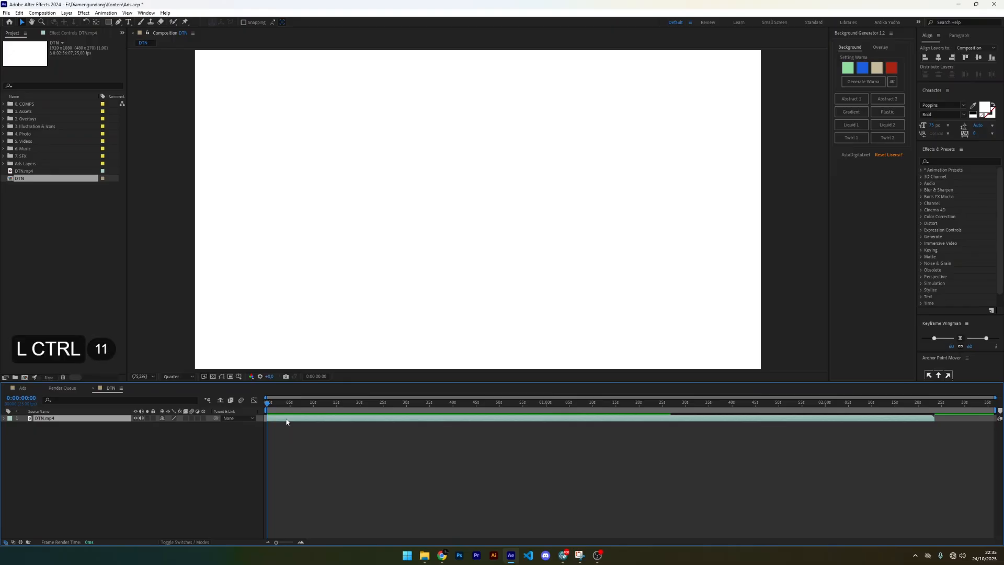
pyautogui.hotkey('ctrl', 'd')
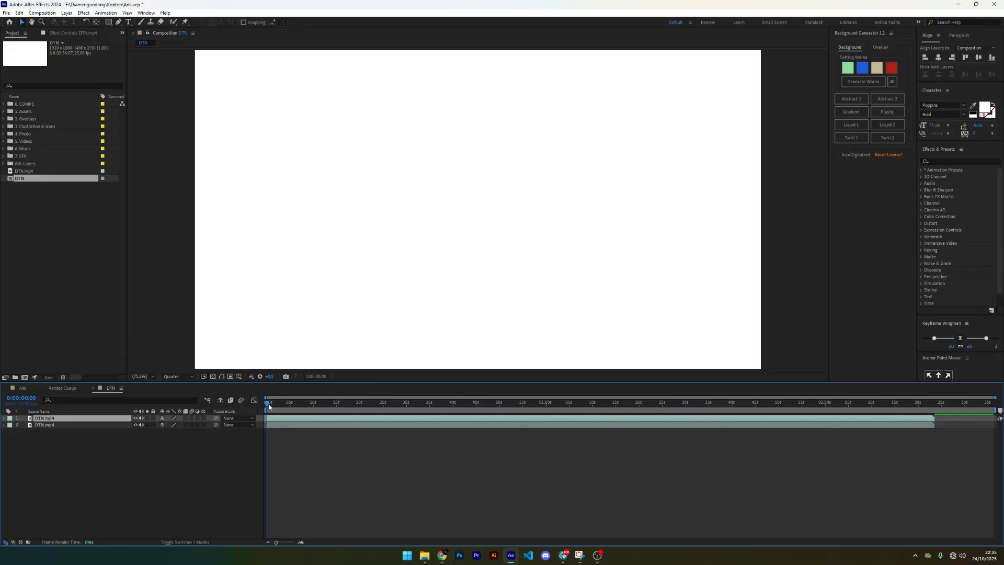
pyautogui.moveTo(269, 404)
pyautogui.mouseDown()
pyautogui.moveTo(292, 408)
pyautogui.moveTo(252, 410)
pyautogui.mouseUp()
pyautogui.click(278, 427)
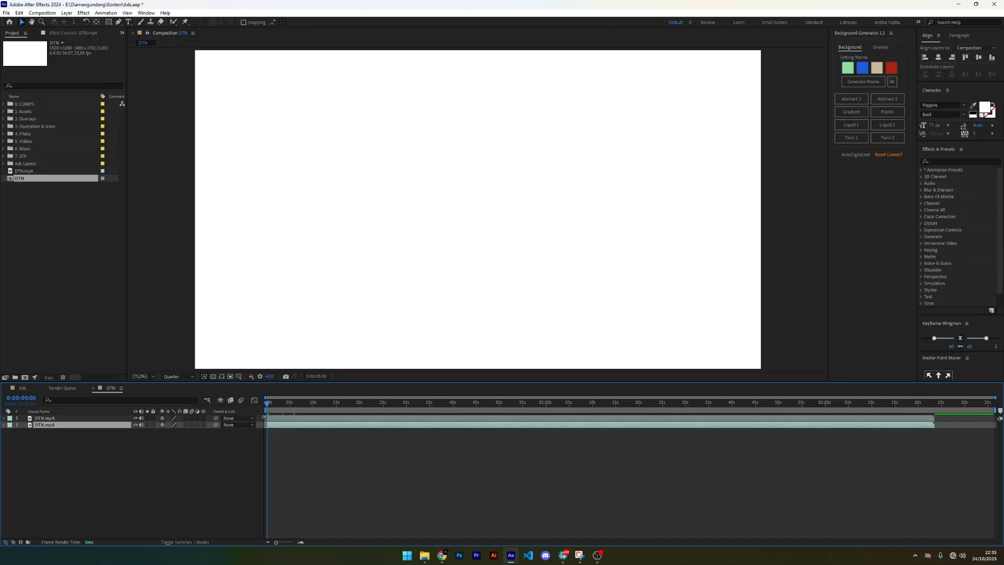
# Select the upper DTN.mp4 layer and move the playhead to 0:00:14:23.
pyautogui.click(282, 419)
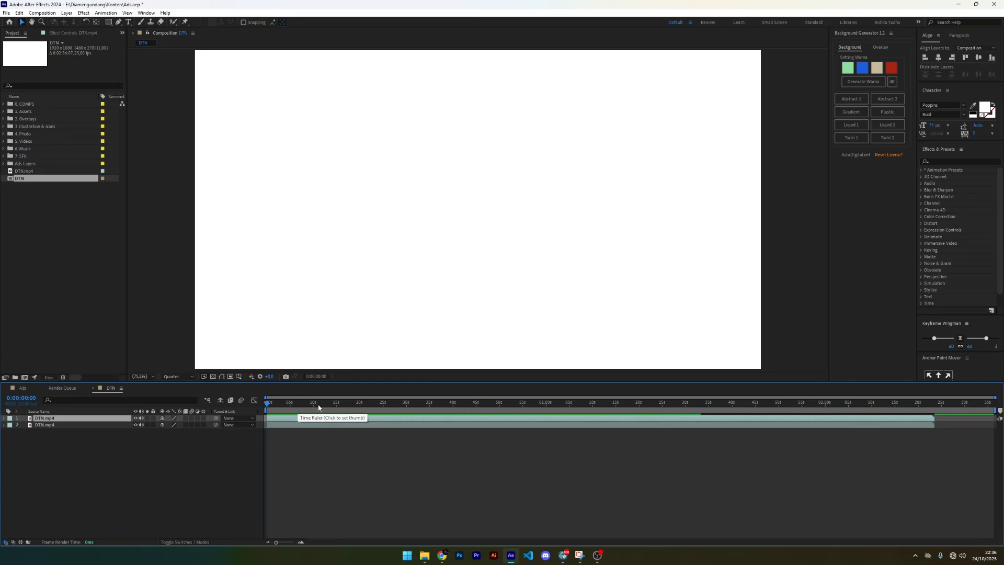
pyautogui.click(343, 406)
pyautogui.moveTo(343, 406); pyautogui.dragTo(336, 407)
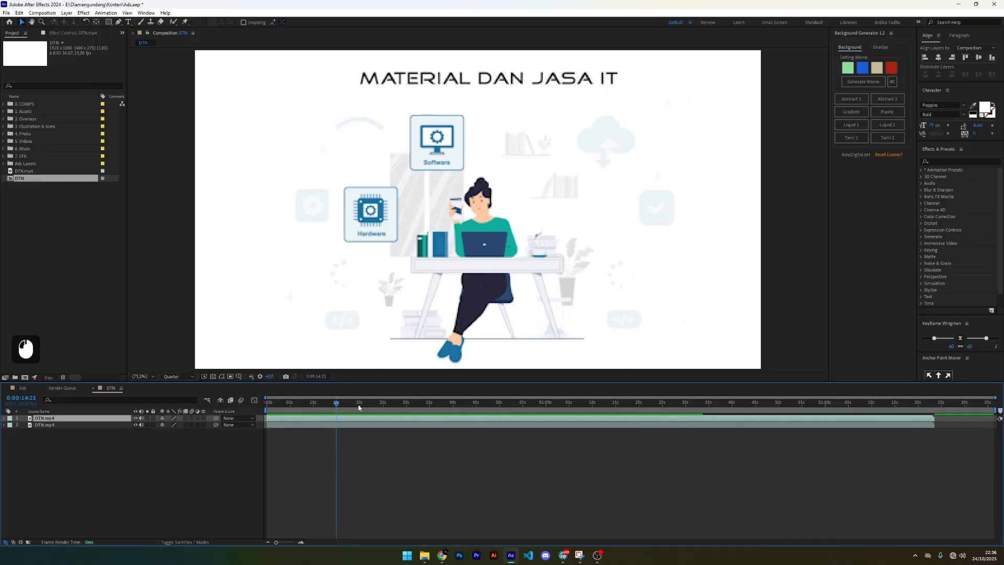
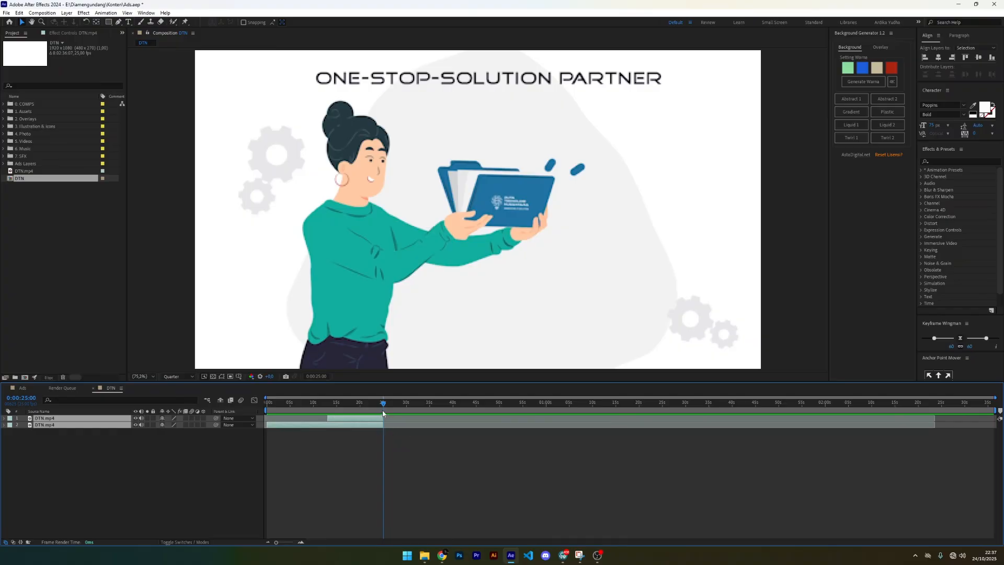
# Scrub through the timeline to compare the end of the two trimmed DTN.mp4 layers with the end of the composition.
pyautogui.click(305, 424)
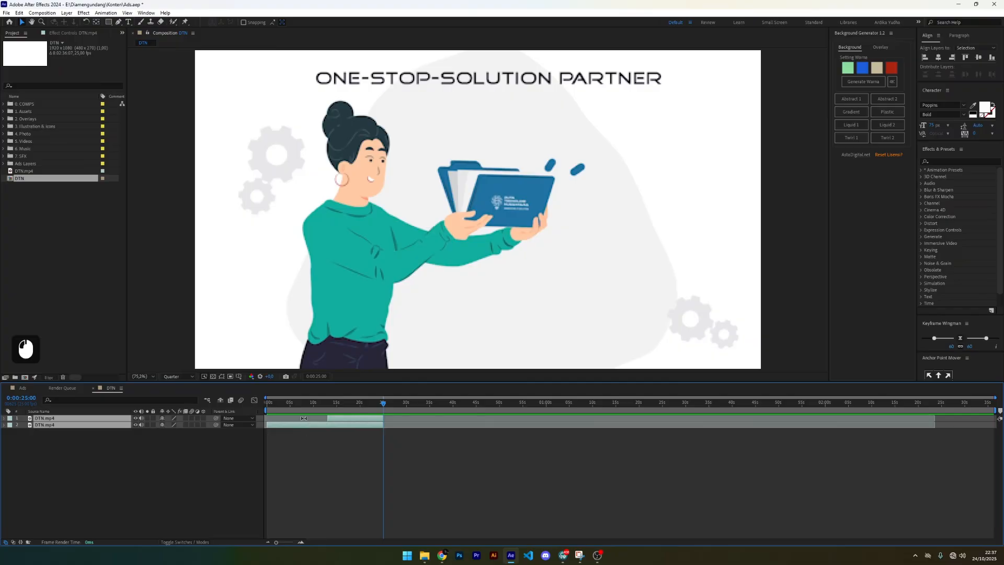
pyautogui.click(278, 403)
pyautogui.moveTo(278, 403); pyautogui.dragTo(413, 412)
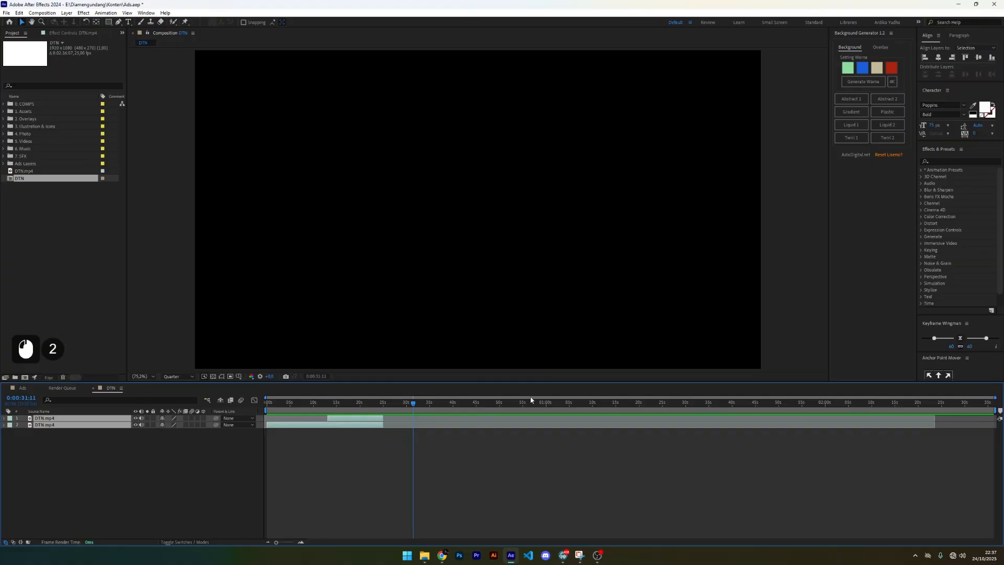
pyautogui.click(993, 408)
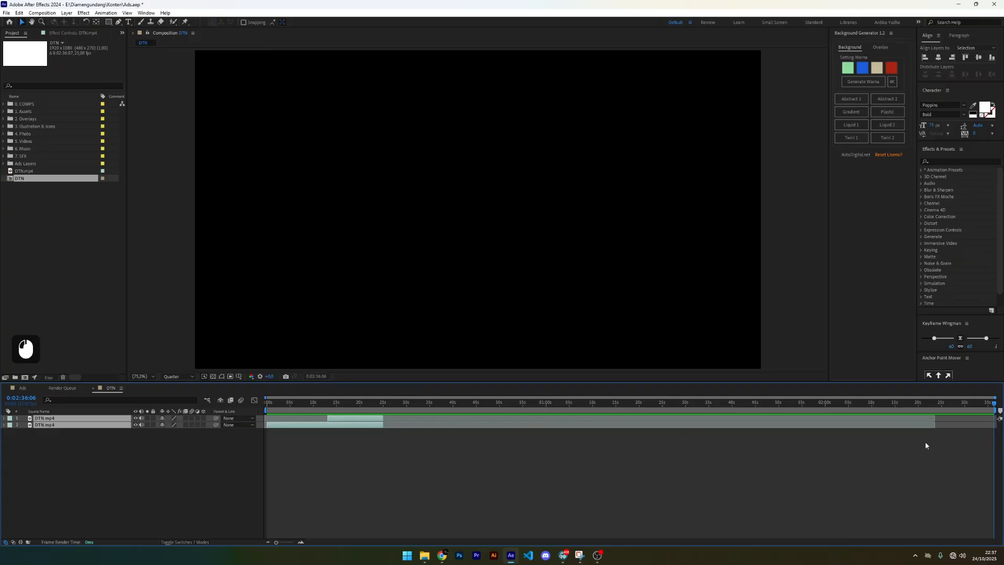
pyautogui.click(383, 407)
pyautogui.click(383, 407)
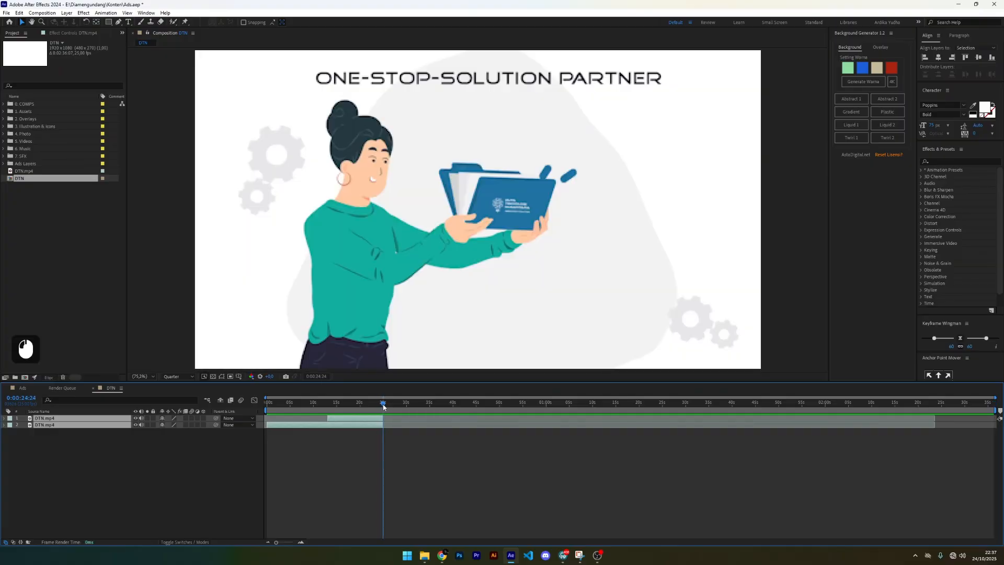
pyautogui.click(384, 407)
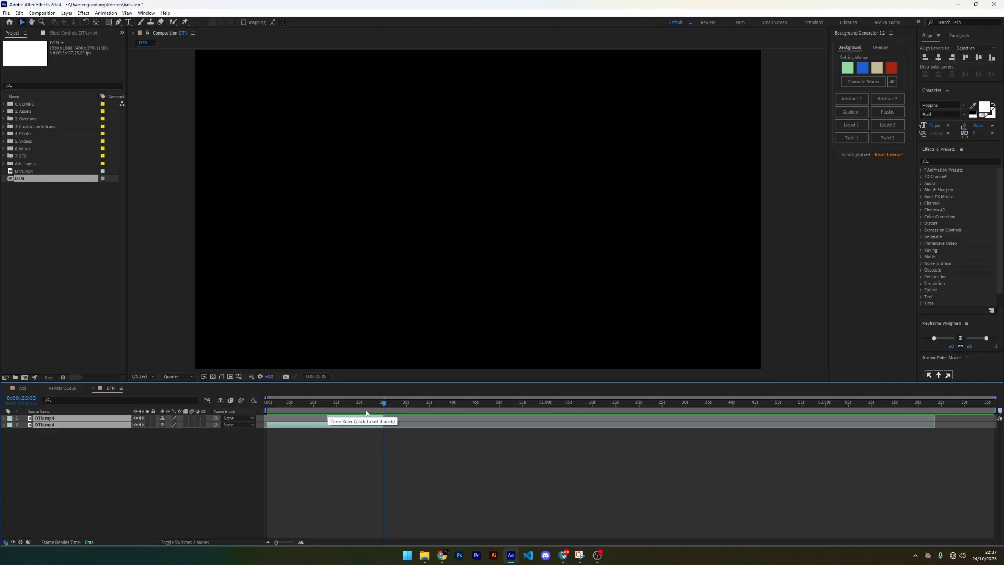
pyautogui.moveTo(365, 413); pyautogui.dragTo(412, 413)
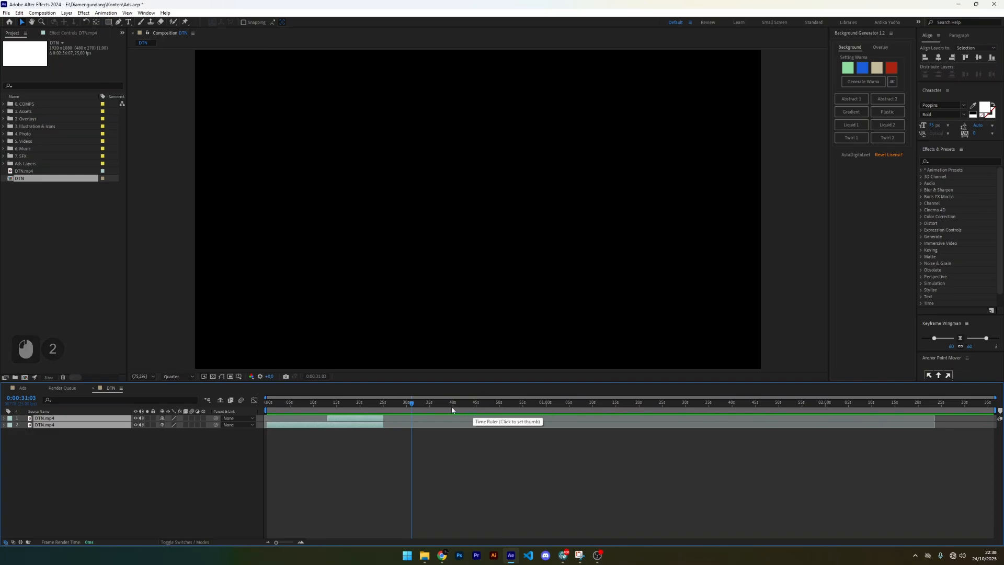
pyautogui.click(382, 407)
pyautogui.moveTo(382, 407); pyautogui.dragTo(392, 404)
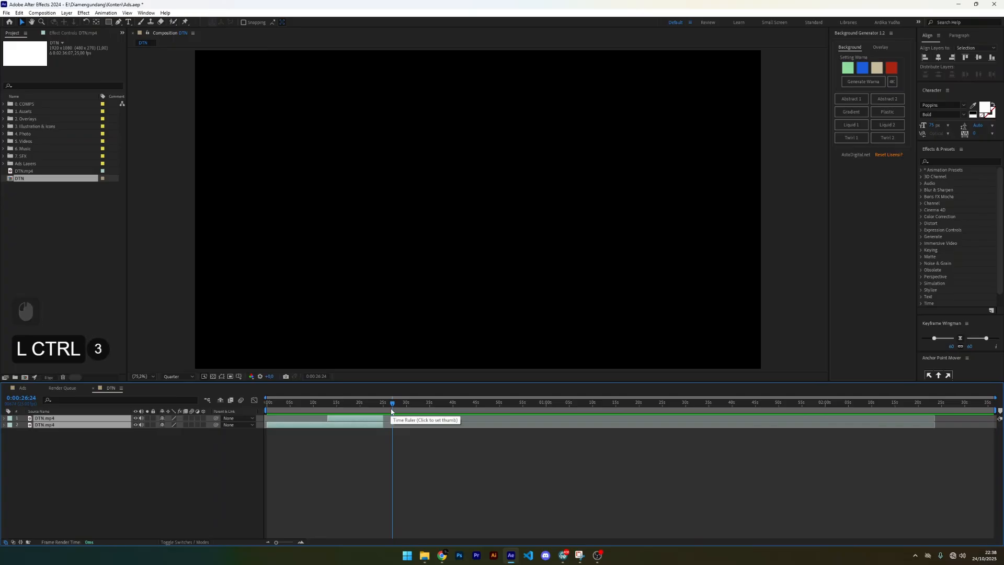
# Set the DTN composition's duration to 0:02:25:00.
pyautogui.hotkey('ctrl', 'k')
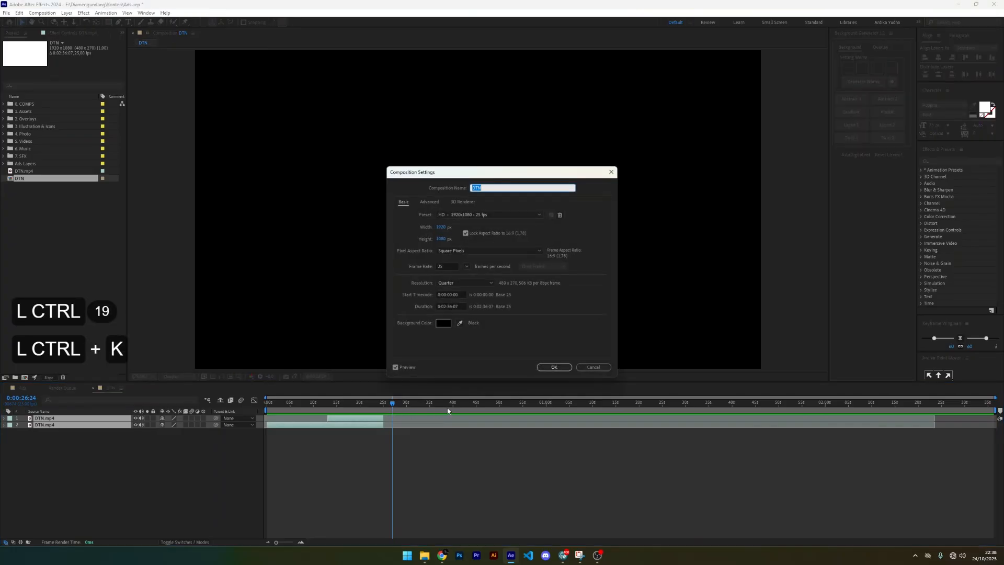
pyautogui.click(453, 306)
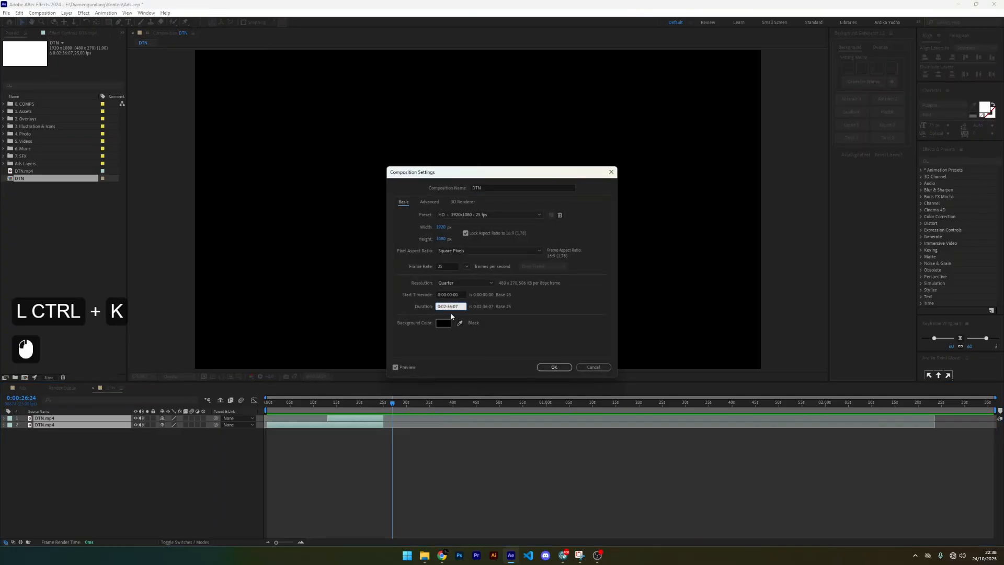
pyautogui.press('BackSpace')
pyautogui.press('BackSpace')
pyautogui.write('25')
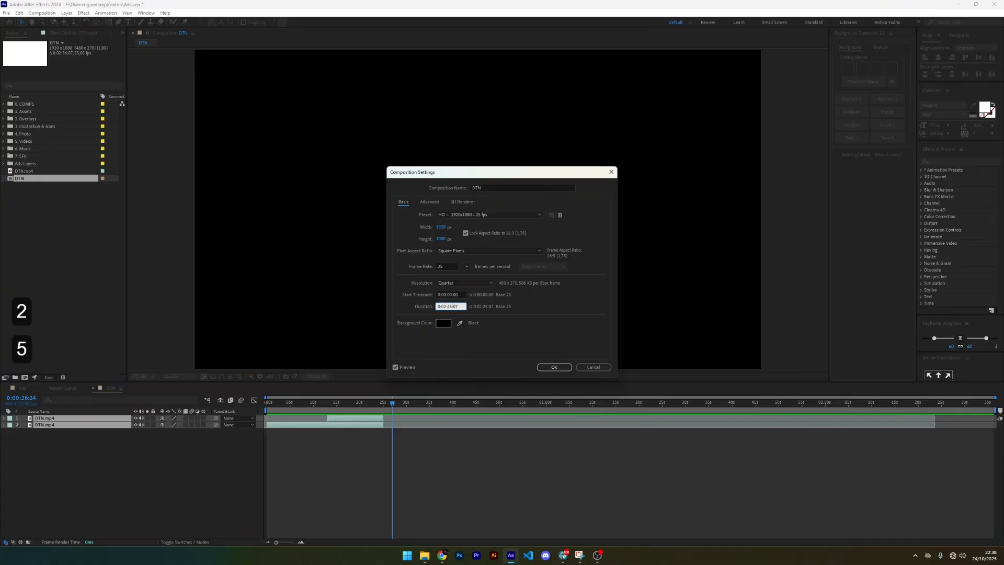
pyautogui.press('Right')
pyautogui.press('Right')
pyautogui.press('Right')
pyautogui.press('BackSpace')
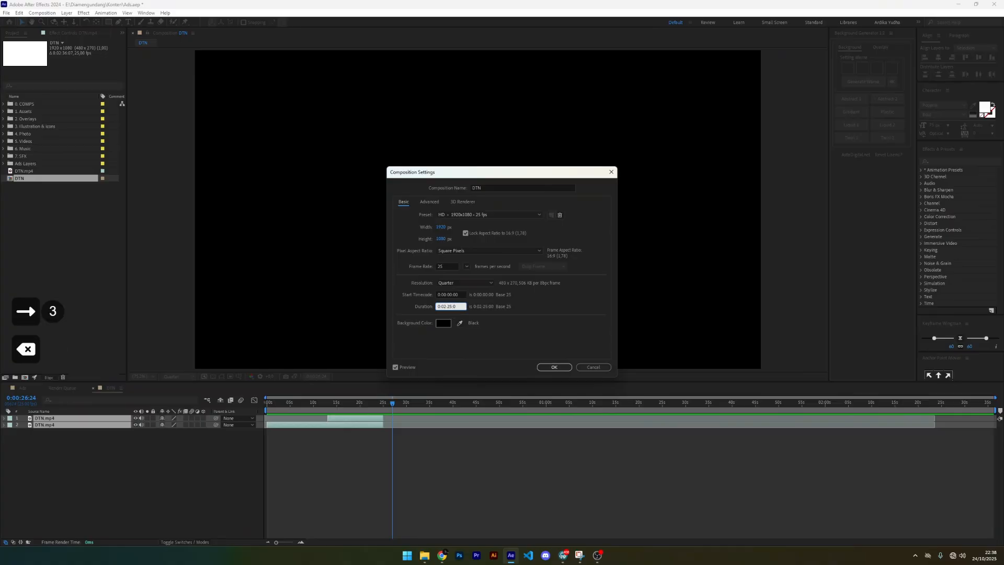
pyautogui.press('Return')
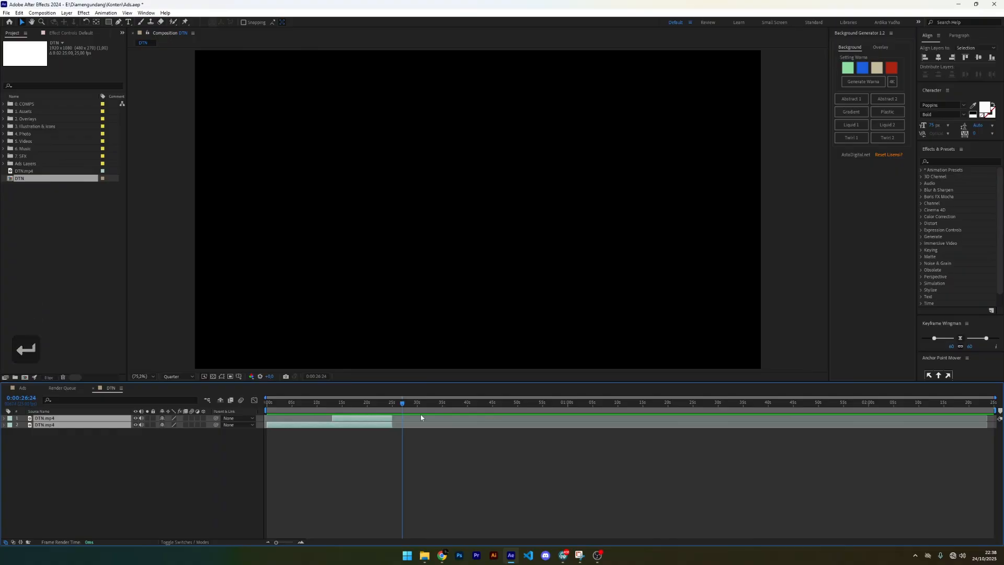
# Place the playhead exactly at the end of the two trimmed DTN.mp4 layers, at 0:00:25:01.
pyautogui.click(393, 405)
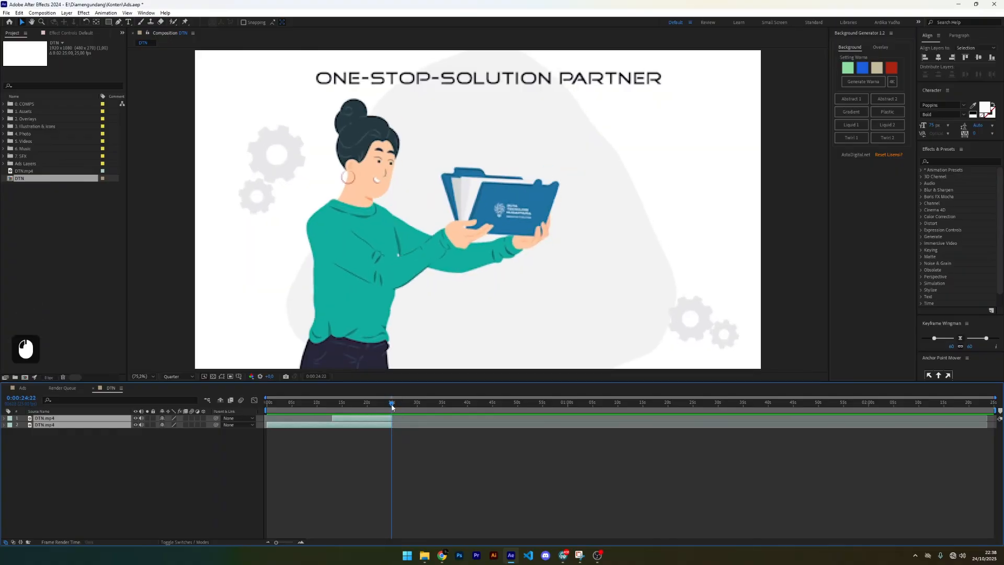
pyautogui.moveTo(392, 407); pyautogui.dragTo(494, 416)
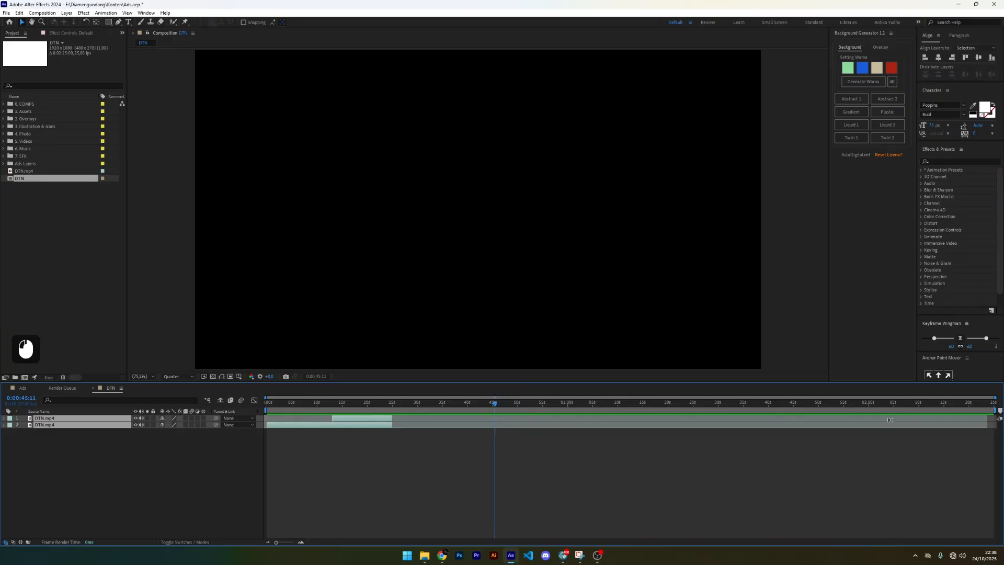
pyautogui.click(995, 410)
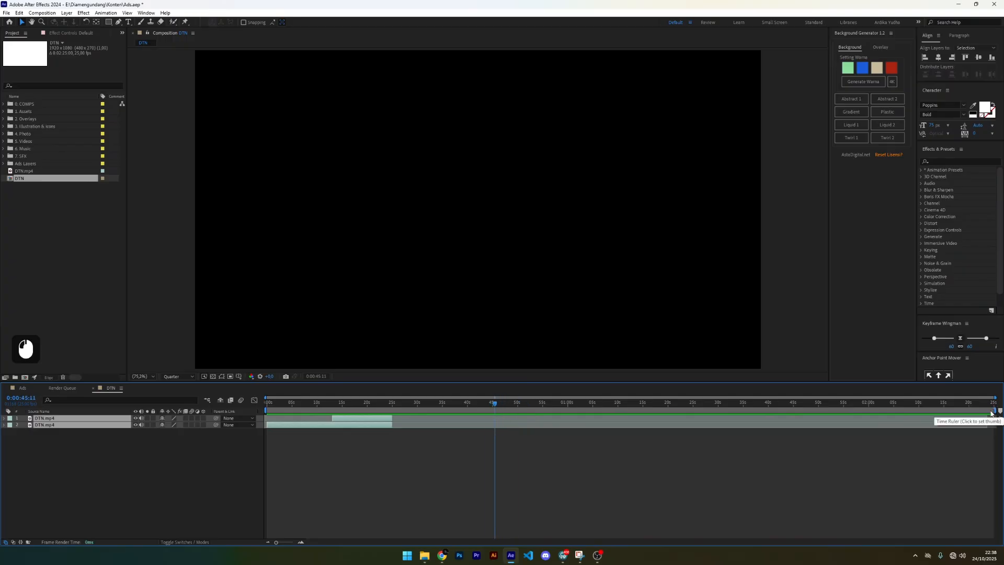
pyautogui.click(392, 404)
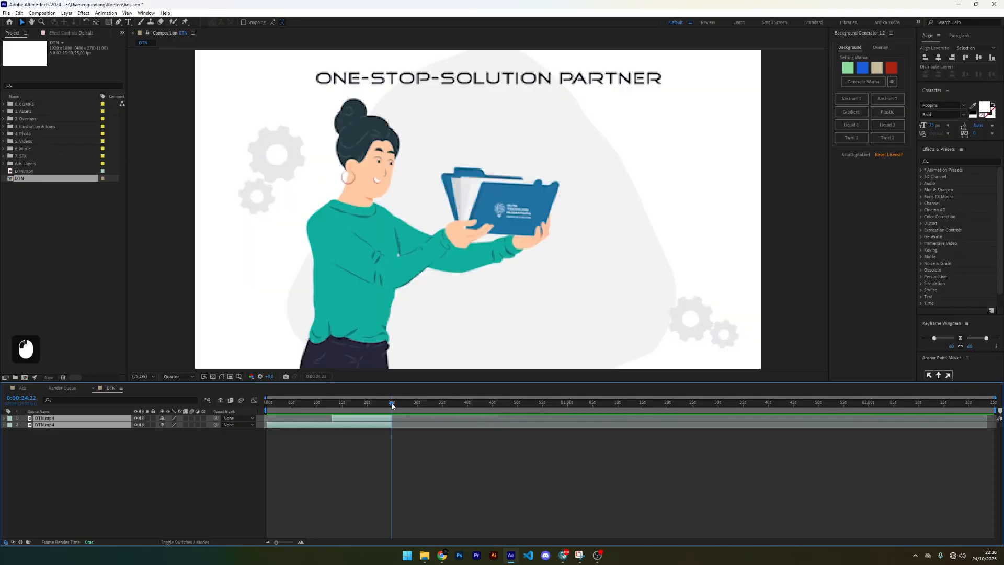
pyautogui.moveTo(391, 404); pyautogui.dragTo(392, 404)
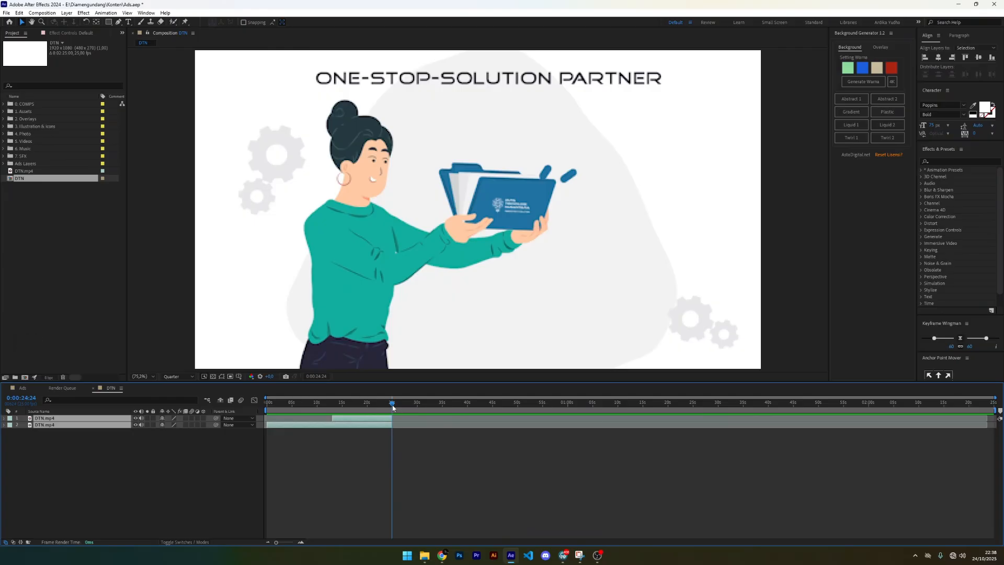
pyautogui.moveTo(392, 406)
pyautogui.mouseDown()
pyautogui.moveTo(369, 405)
pyautogui.moveTo(393, 407)
pyautogui.mouseUp()
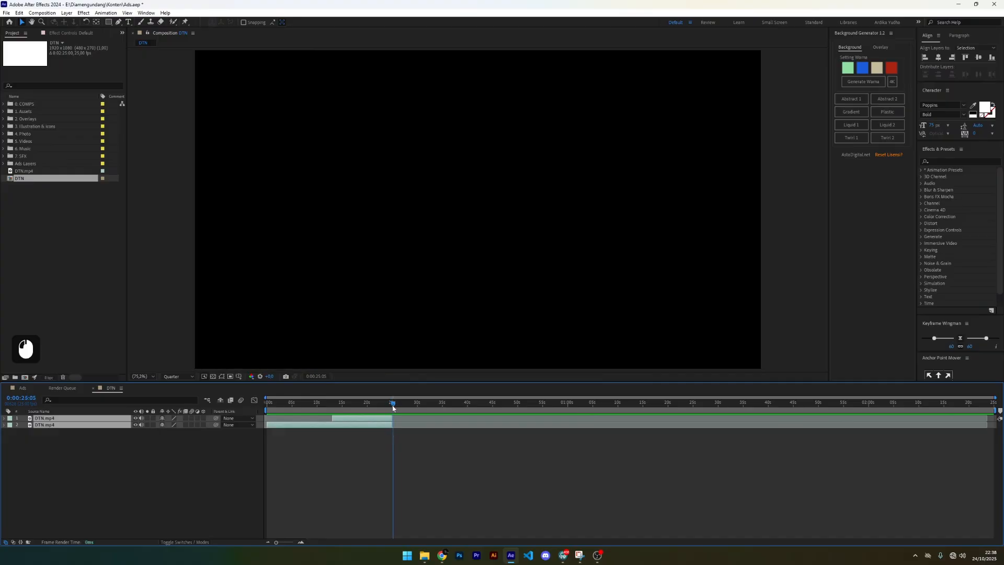
pyautogui.scroll(2, 390, 418)
pyautogui.keyDown('alt'); pyautogui.scroll(15, 390, 417); pyautogui.keyUp('alt')
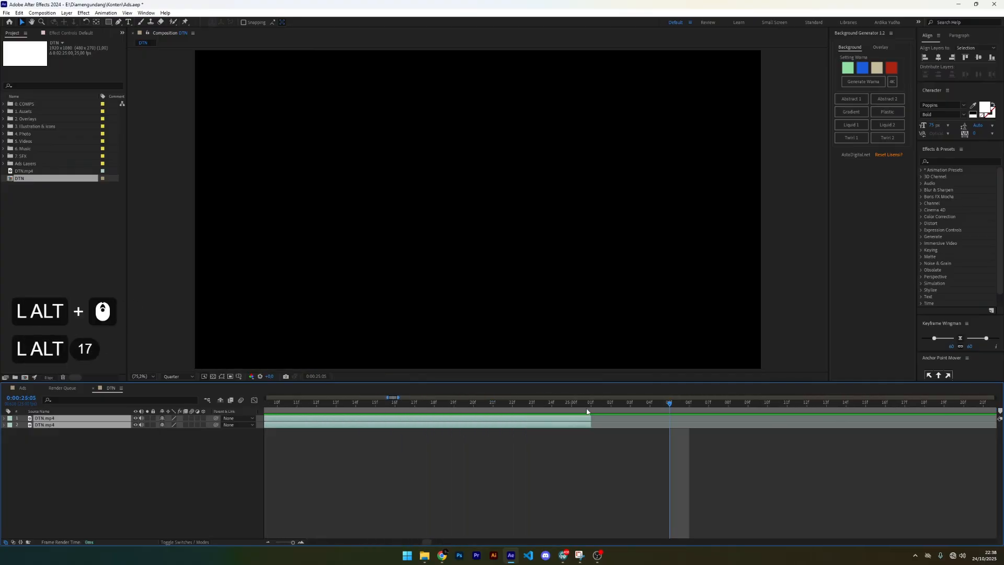
pyautogui.click(604, 405)
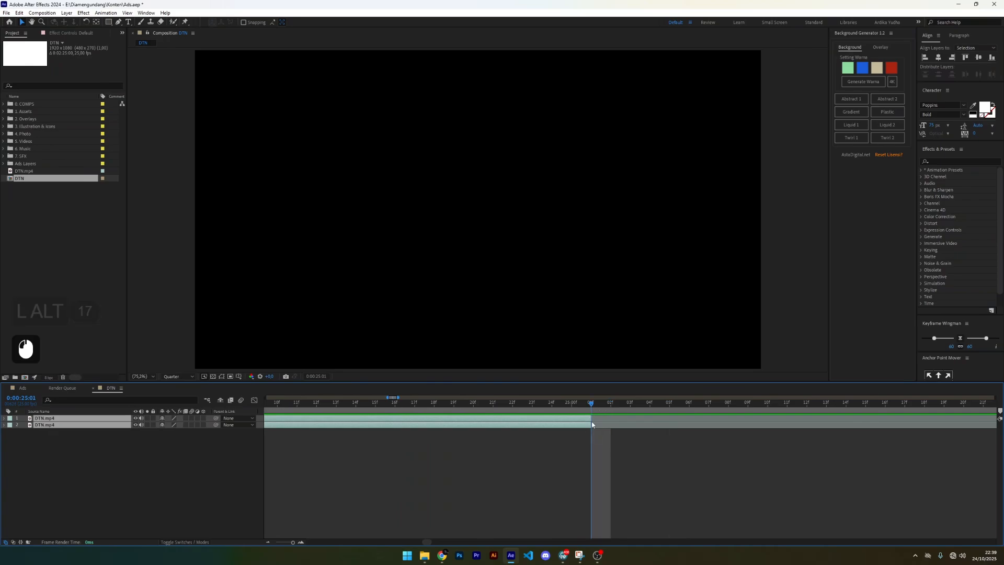
# Examine the trimmed DTN.mp4 layers and the empty remainder of the timeline at different zoom levels.
pyautogui.keyDown('alt'); pyautogui.scroll(-3, 578, 442); pyautogui.keyUp('alt')
pyautogui.keyDown('alt'); pyautogui.scroll(-5, 579, 439); pyautogui.keyUp('alt')
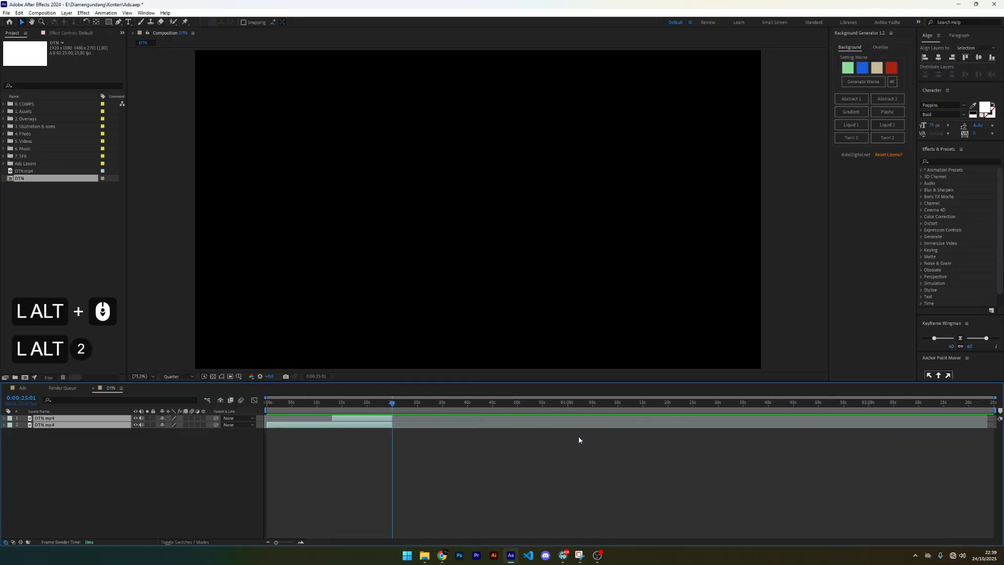
pyautogui.keyDown('alt'); pyautogui.scroll(4, 470, 431); pyautogui.keyUp('alt')
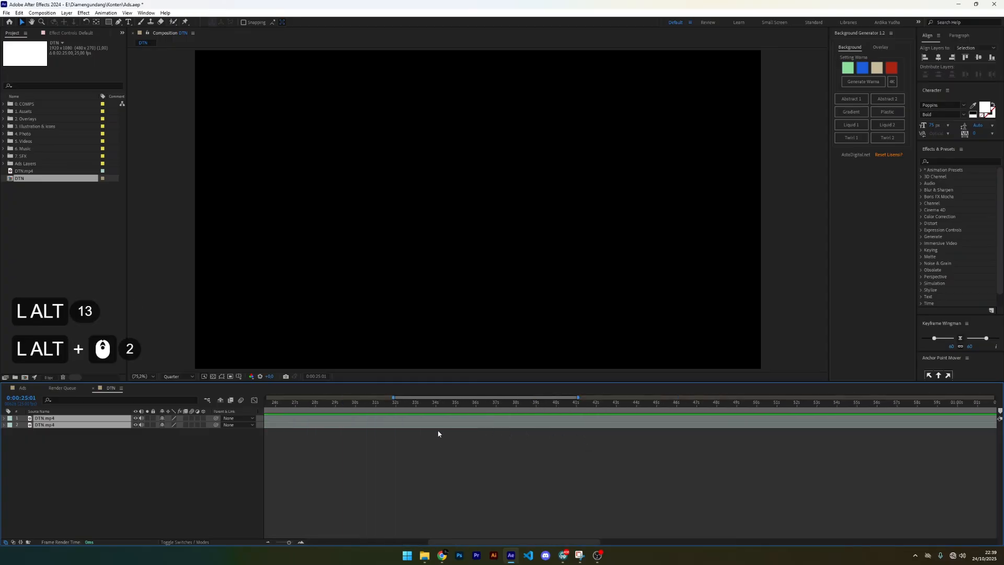
pyautogui.scroll(-11, 436, 432)
pyautogui.scroll(-6, 449, 460)
pyautogui.keyDown('alt'); pyautogui.scroll(-3, 432, 533); pyautogui.keyUp('alt')
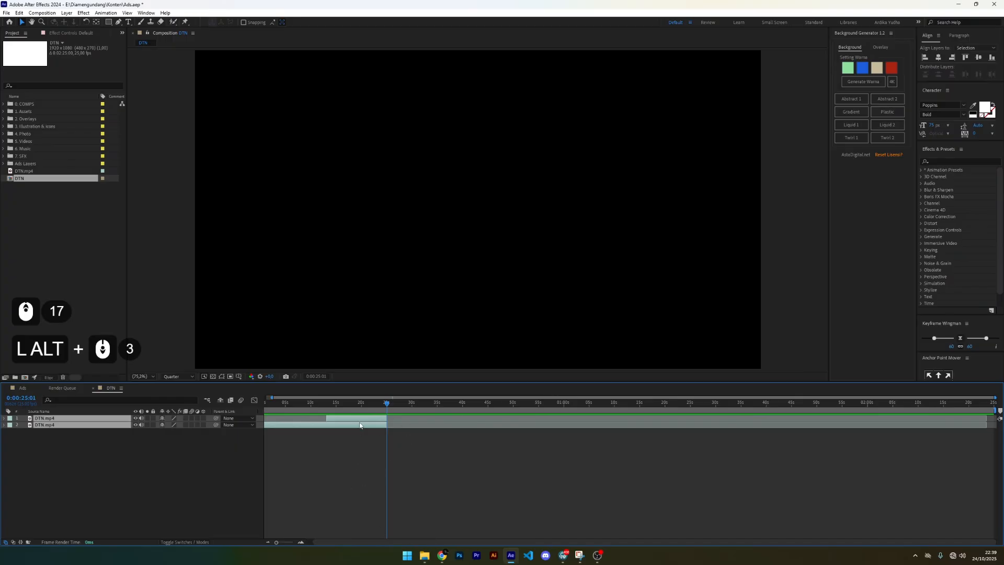
pyautogui.keyDown('alt'); pyautogui.scroll(3, 361, 426); pyautogui.keyUp('alt')
pyautogui.keyDown('shift'); pyautogui.scroll(-8, 390, 432); pyautogui.keyUp('shift')
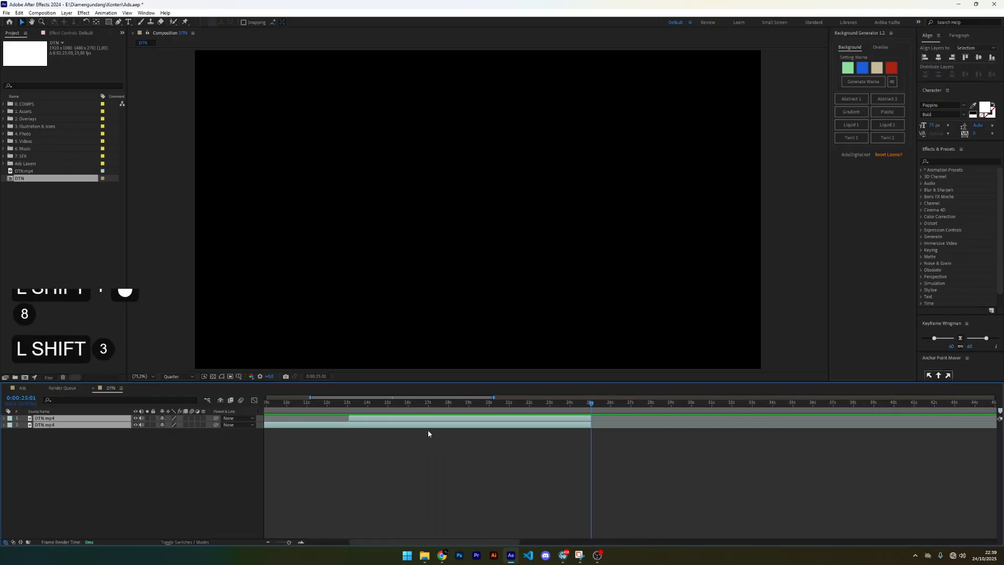
pyautogui.keyDown('alt'); pyautogui.scroll(-2, 428, 433); pyautogui.keyUp('alt')
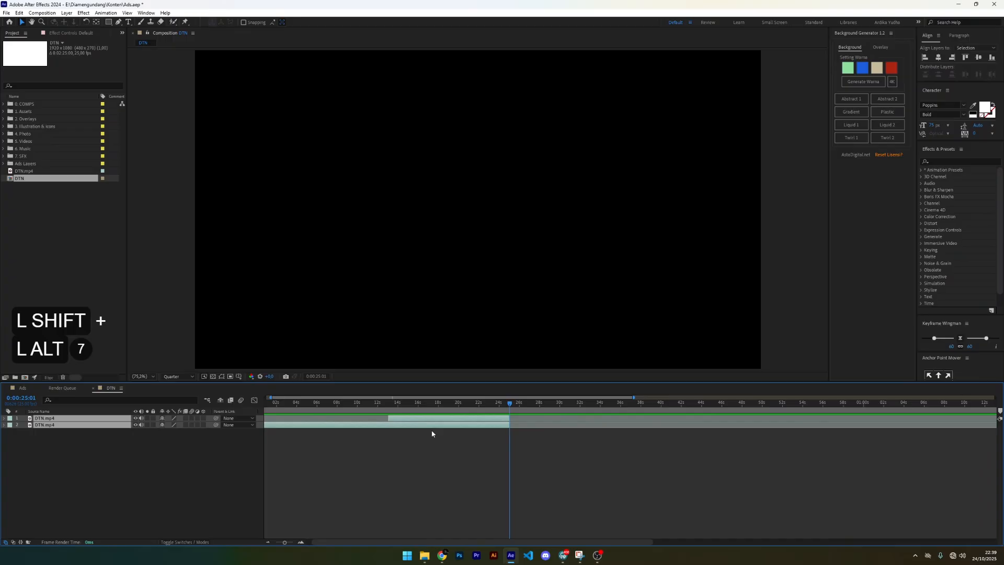
# End the work area at the playhead at 0:00:25:01 and trim the composition to the work area.
pyautogui.hotkey('shift', 'n')
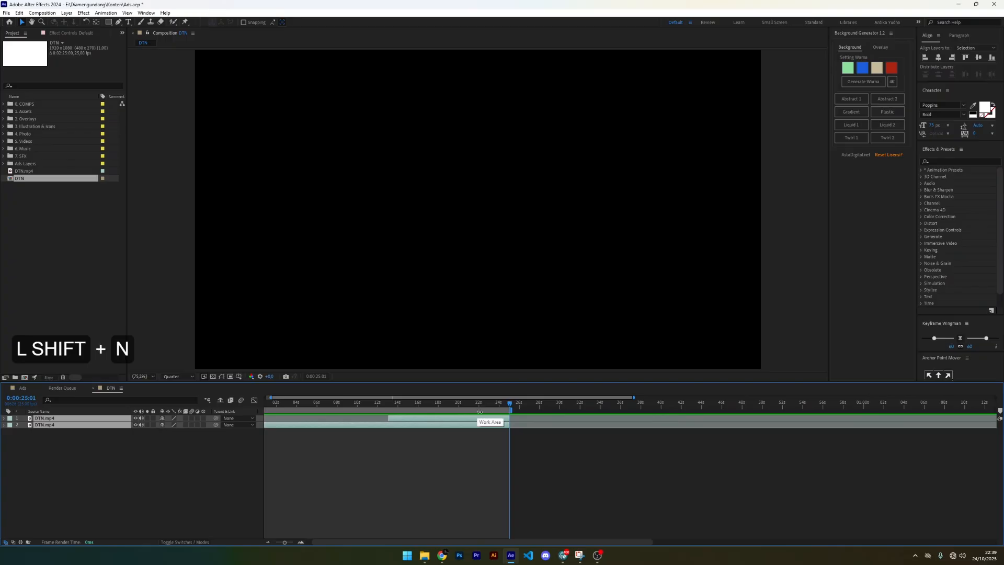
pyautogui.moveTo(413, 412); pyautogui.dragTo(497, 410)
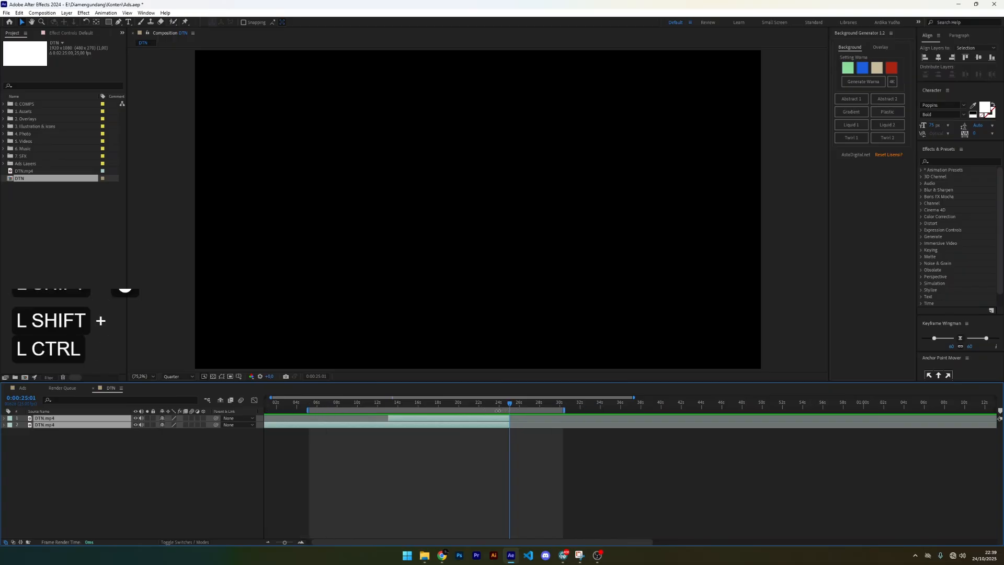
pyautogui.hotkey('ctrl', 'z')
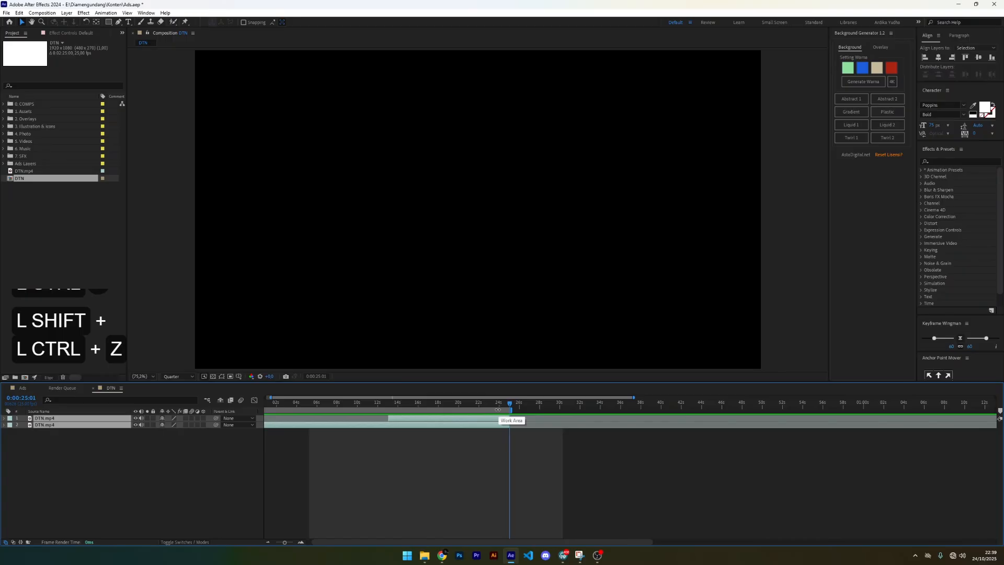
pyautogui.keyDown('shift'); pyautogui.rightClick(490, 412); pyautogui.keyUp('shift')
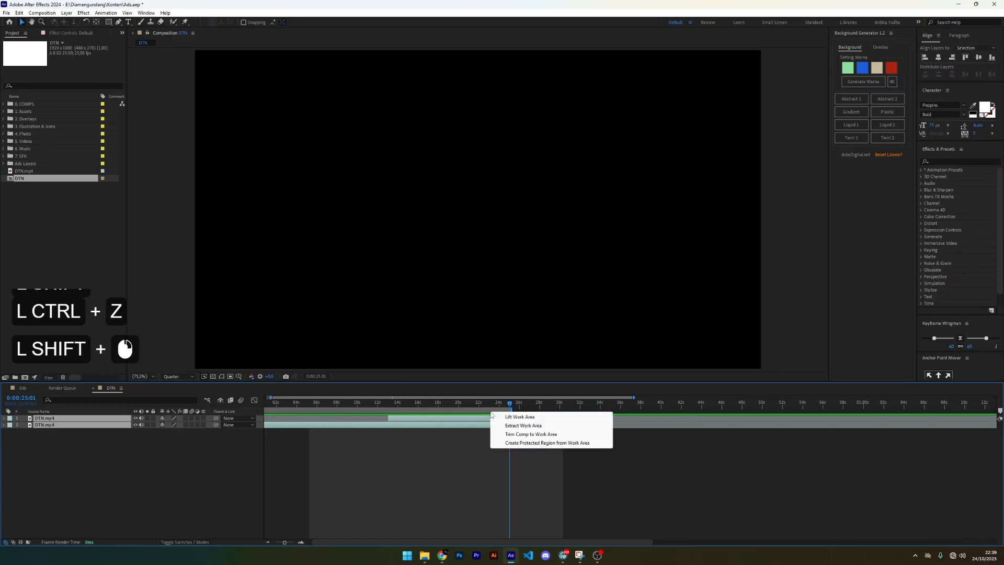
pyautogui.click(525, 435)
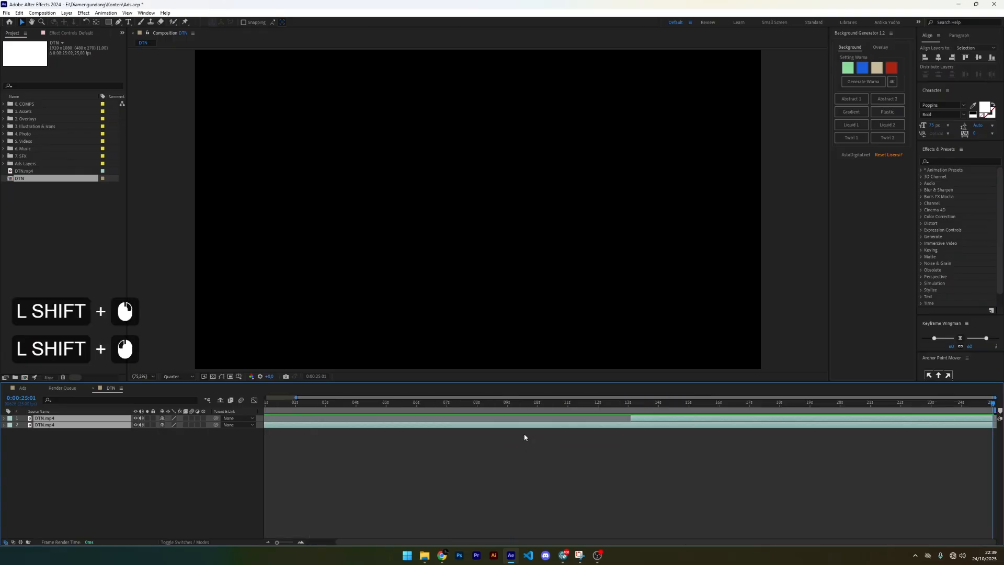
# Scrub the end and the first seconds of the trimmed composition to check its new length.
pyautogui.click(990, 405)
pyautogui.moveTo(990, 404); pyautogui.dragTo(998, 404)
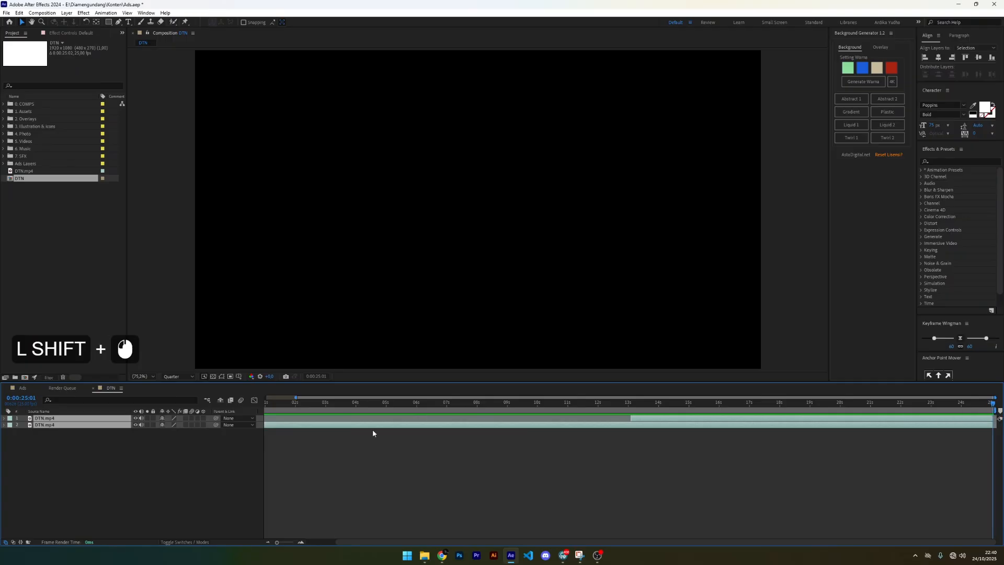
pyautogui.scroll(-5, 359, 444)
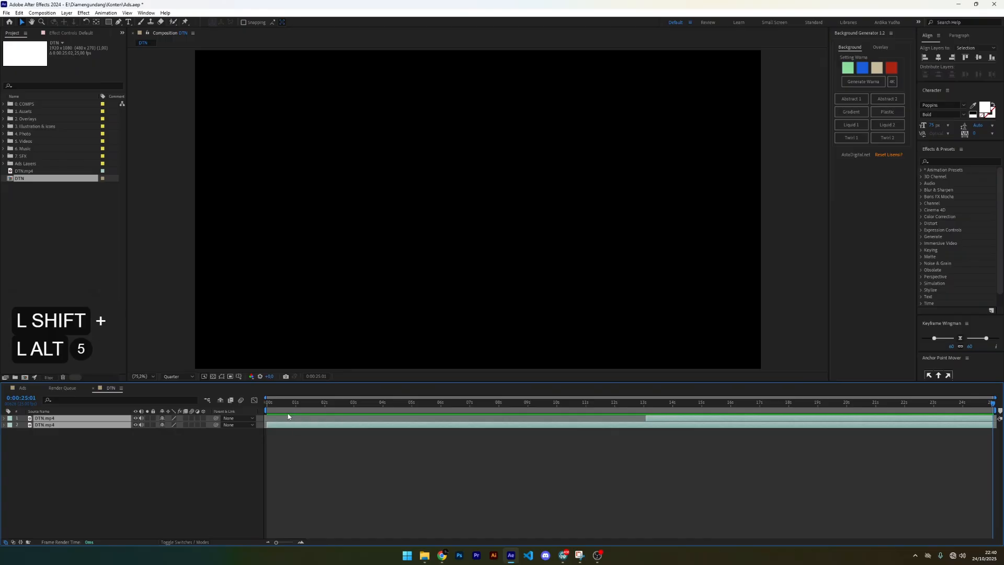
pyautogui.moveTo(269, 407); pyautogui.dragTo(338, 406)
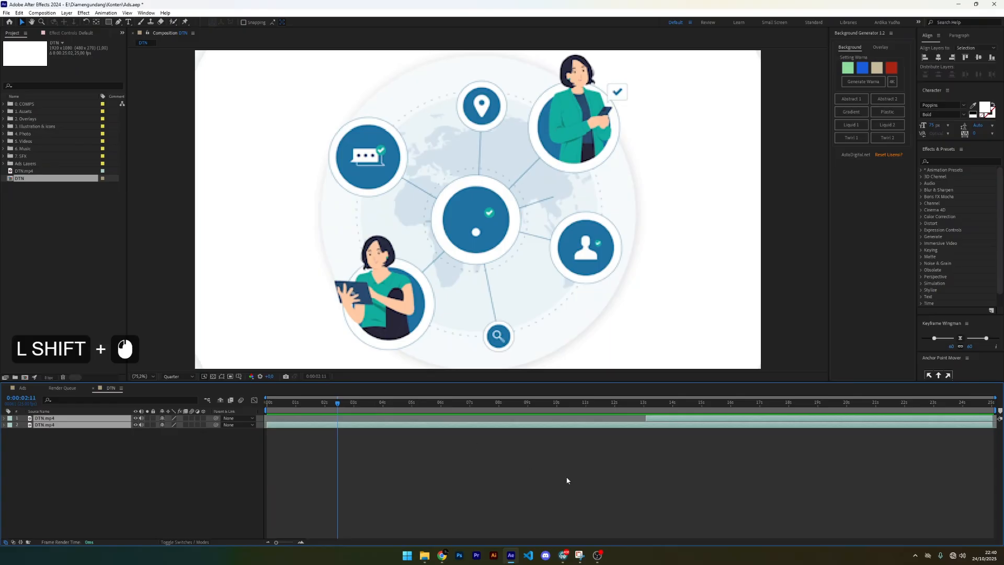
pyautogui.keyDown('shift'); pyautogui.click(597, 555); pyautogui.keyUp('shift')
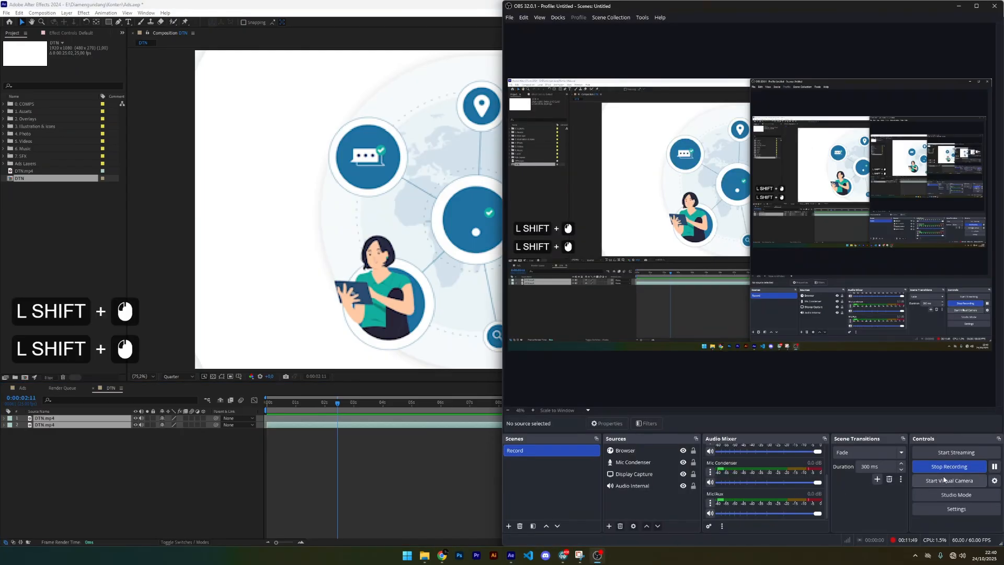